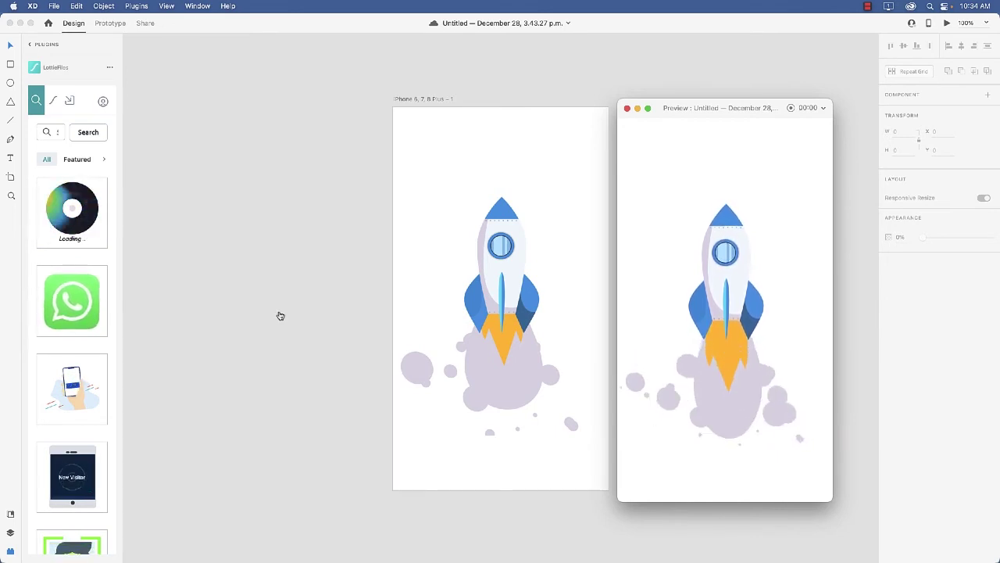
- Switch to Chrome showing the Haiku Animator homepage at haikuanimator.com
{"action": "key", "text": "super+Tab"}
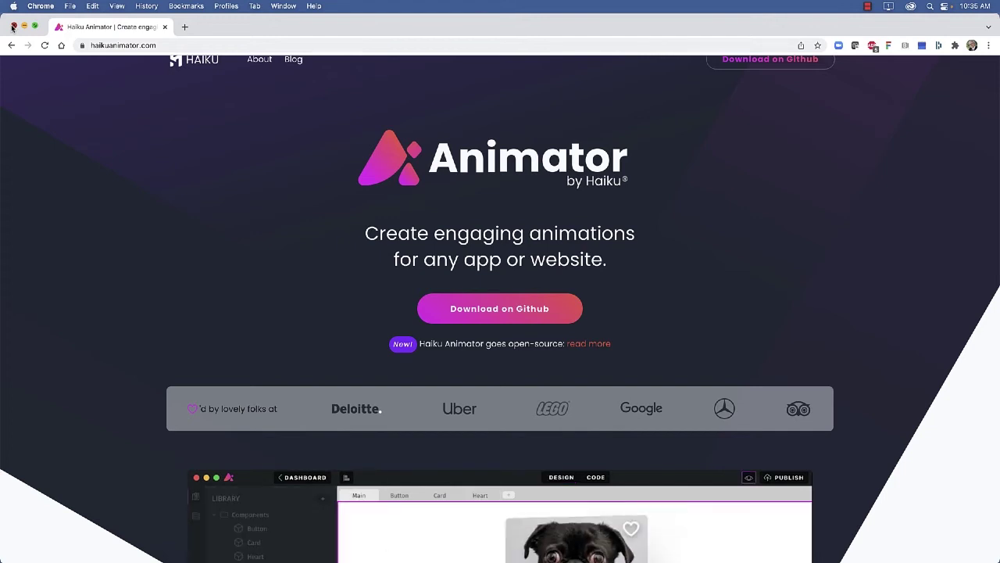
- Close the Haiku website, the XD design window and the rocket animation preview
{"action": "left_click", "coordinate": [13, 26]}
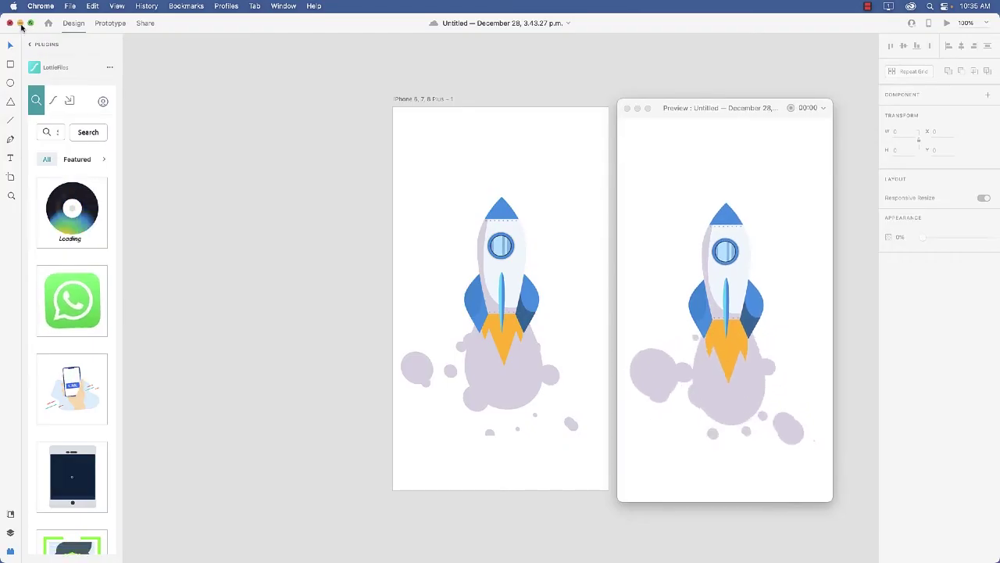
{"action": "left_click", "coordinate": [21, 24]}
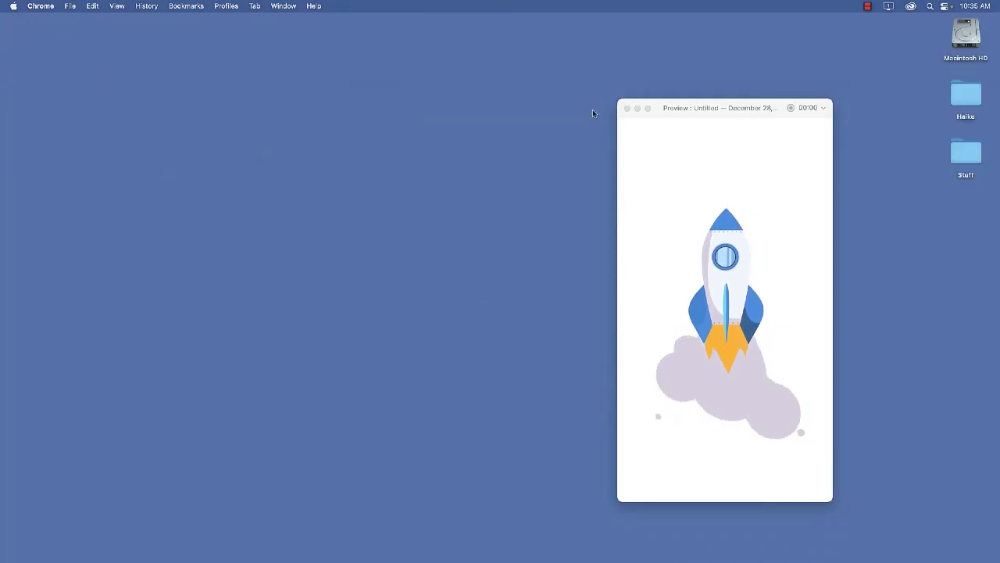
{"action": "left_click", "coordinate": [627, 108]}
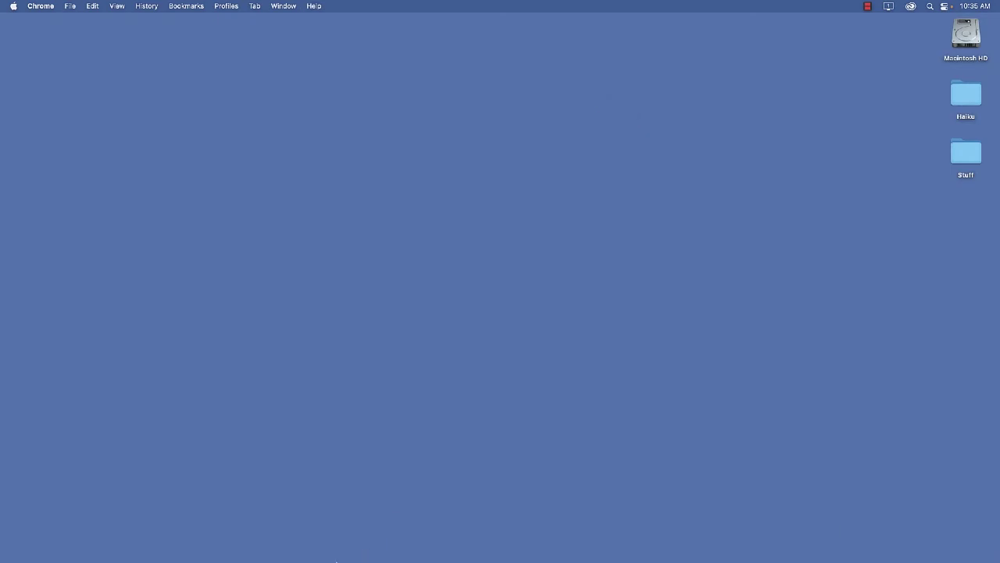
- Launch Haiku Animator from the Dock, start a new project, and check the desktop Haiku folder
{"action": "mouse_move", "coordinate": [336, 561]}
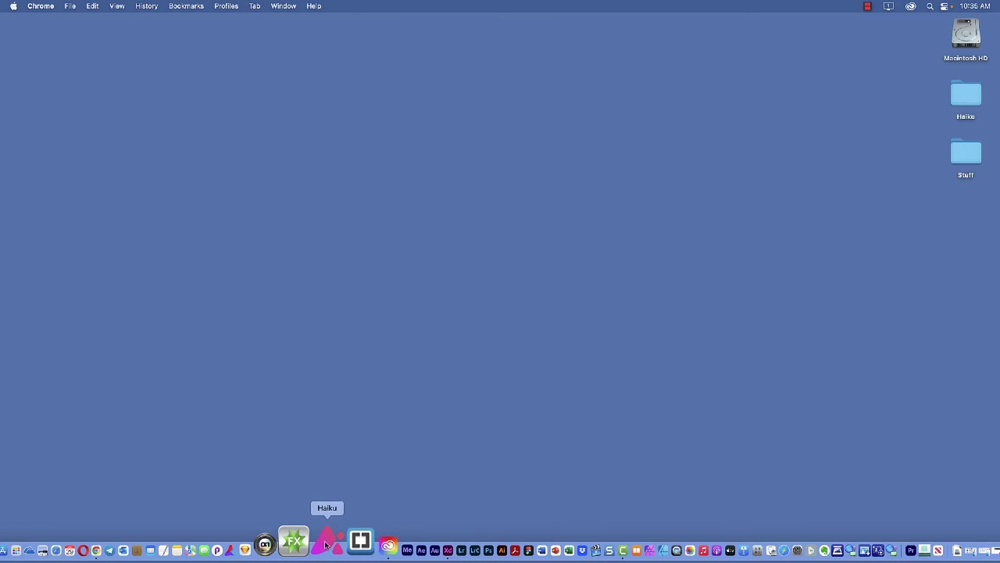
{"action": "left_click", "coordinate": [325, 544]}
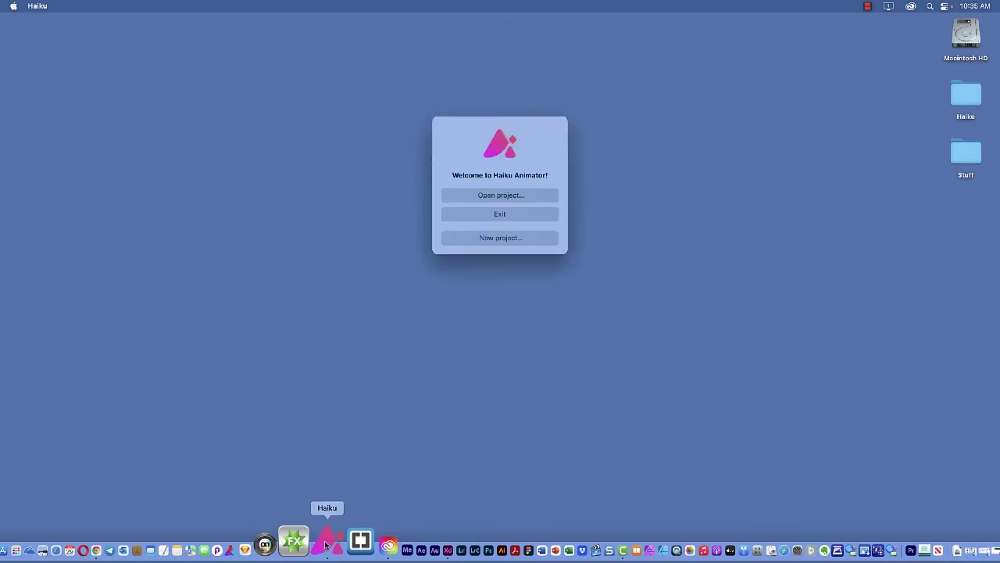
{"action": "left_click", "coordinate": [490, 239]}
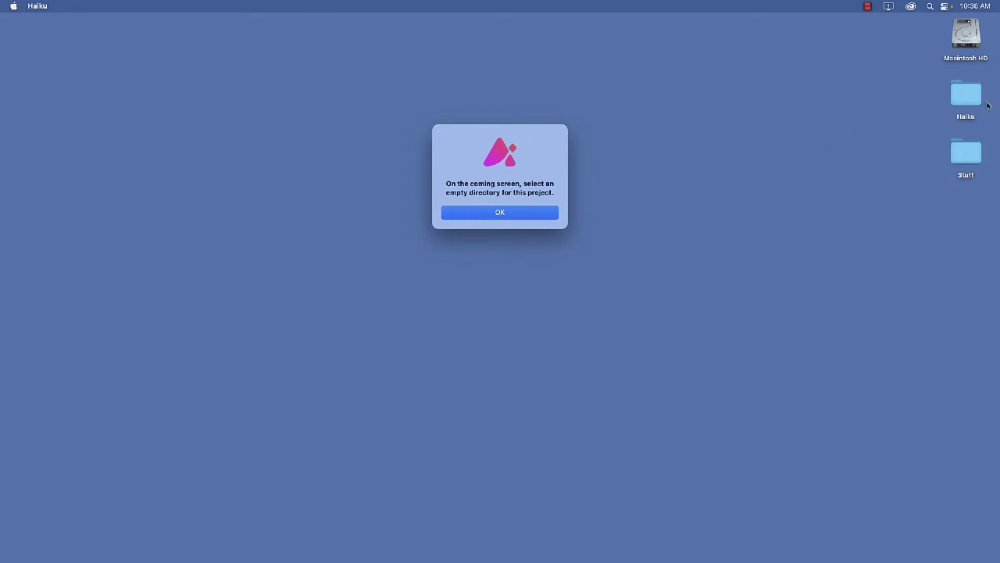
{"action": "key", "text": "Return"}
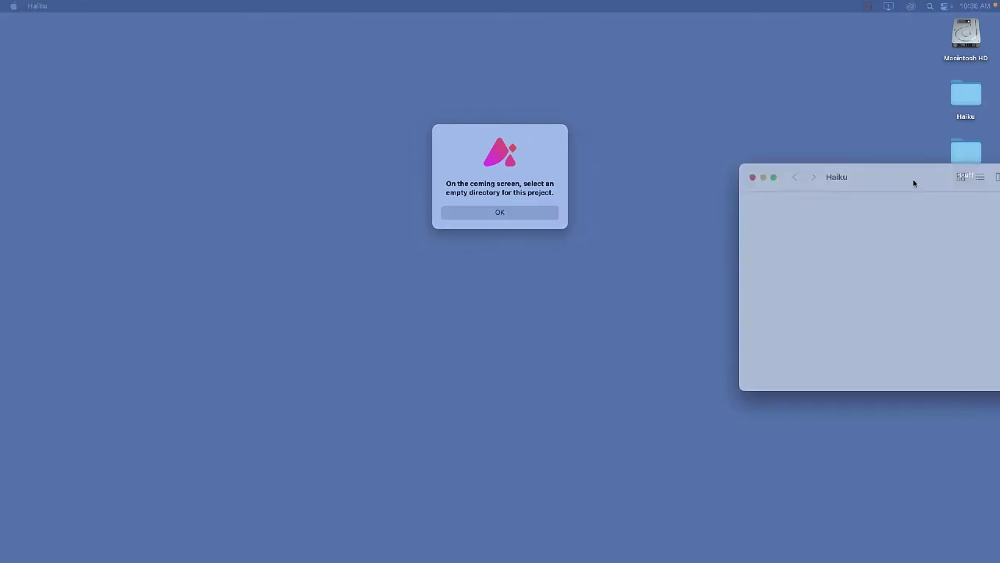
{"action": "left_click_drag", "start_coordinate": [719, 180], "coordinate": [999, 102]}
- Choose the desktop Haiku folder as the new project's location, opening an empty Main canvas
{"action": "left_click", "coordinate": [468, 204]}
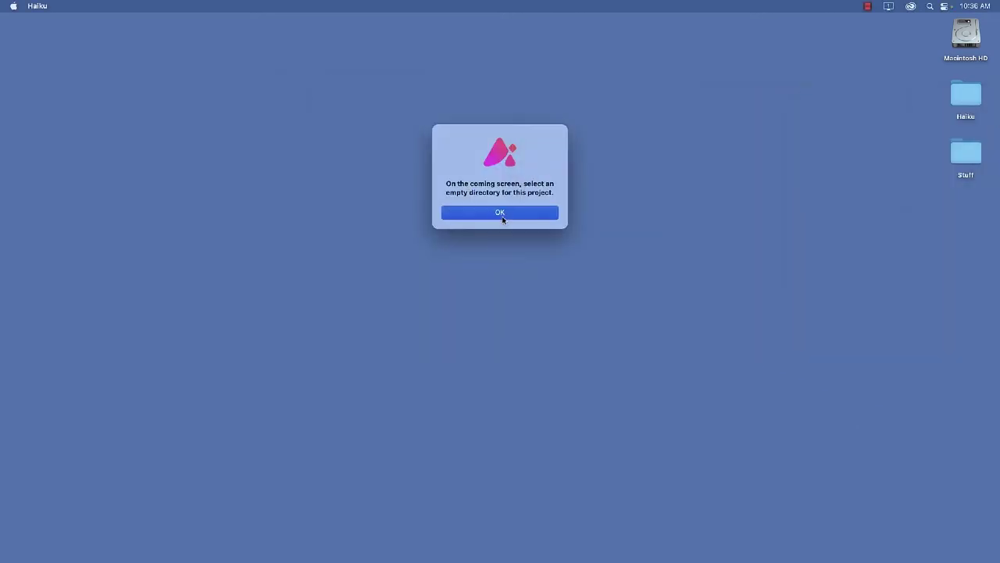
{"action": "left_click", "coordinate": [502, 218]}
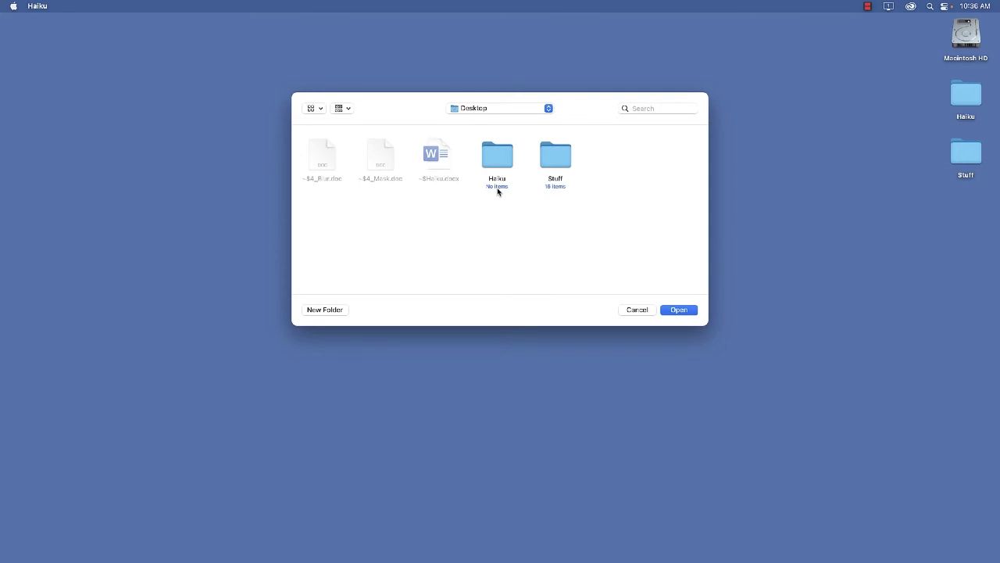
{"action": "left_click", "coordinate": [496, 168]}
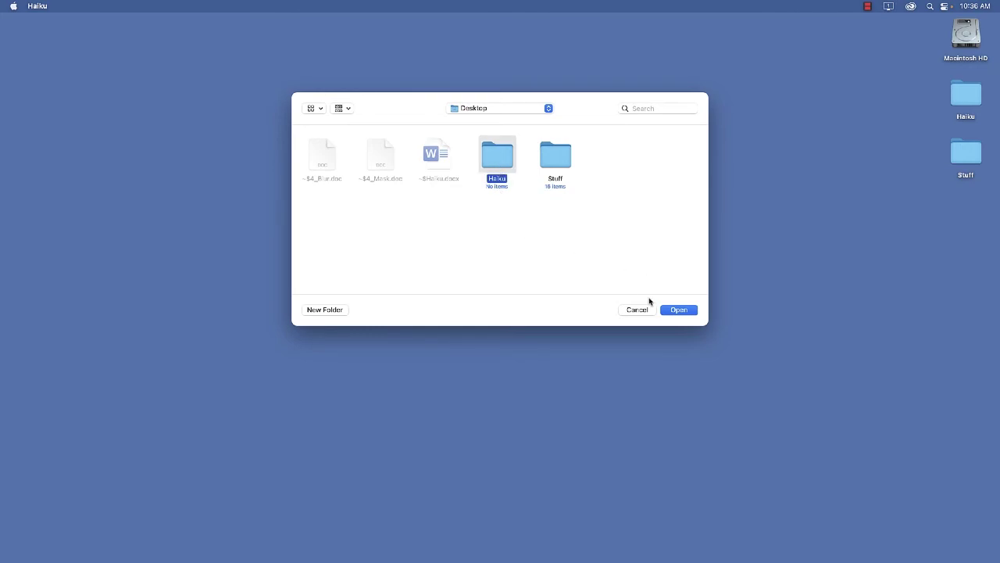
{"action": "left_click", "coordinate": [671, 310]}
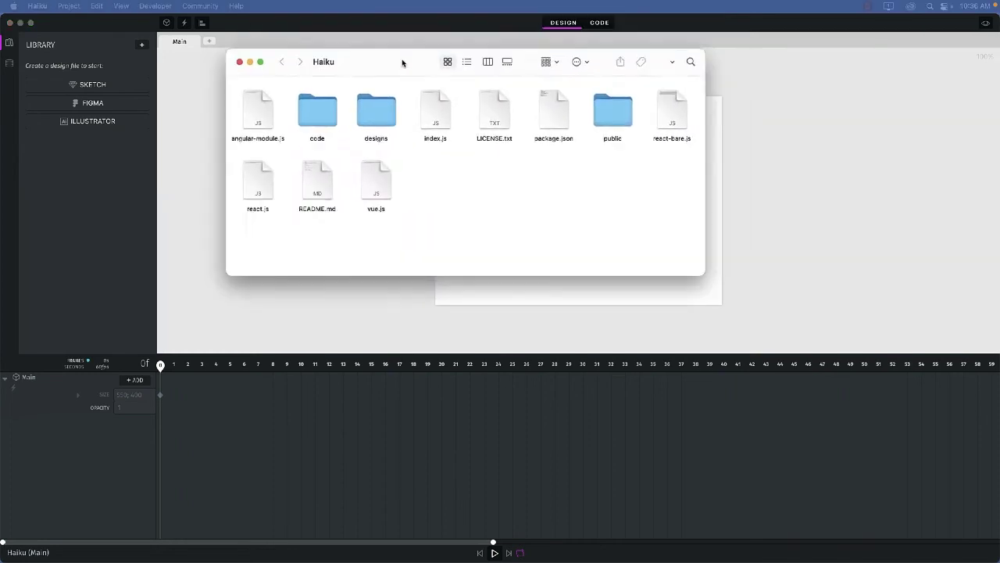
- Review the generated project files in the Haiku Finder window, then close it
{"action": "left_click", "coordinate": [359, 89]}
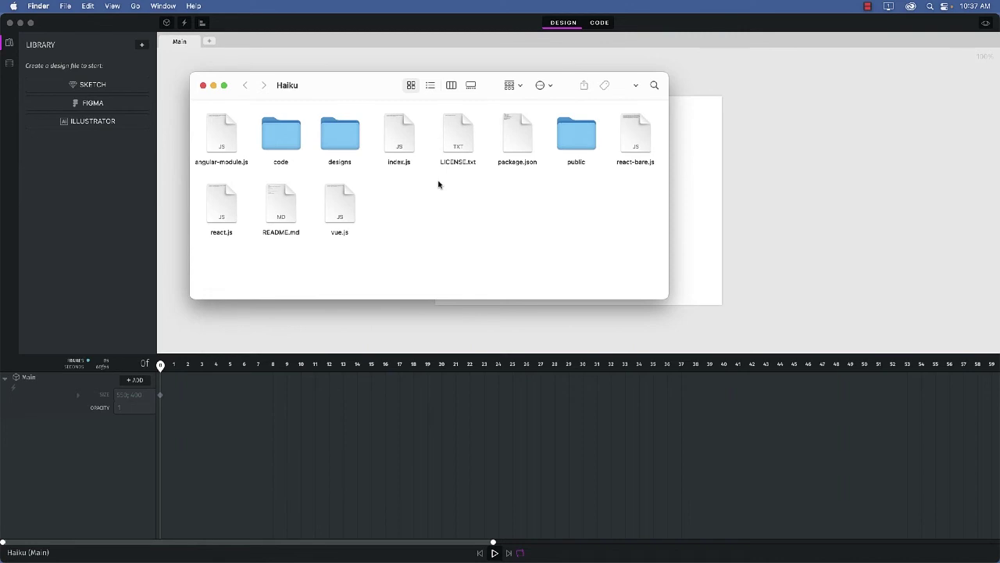
{"action": "left_click", "coordinate": [203, 86]}
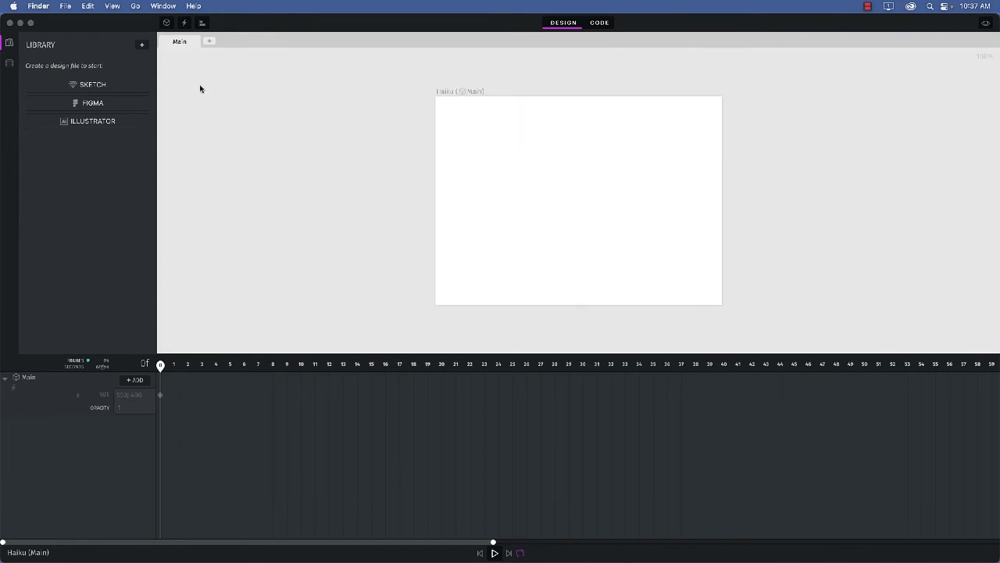
- Create the Haiku.ai Illustrator file from the Library panel and switch to Illustrator
{"action": "left_click", "coordinate": [90, 124]}
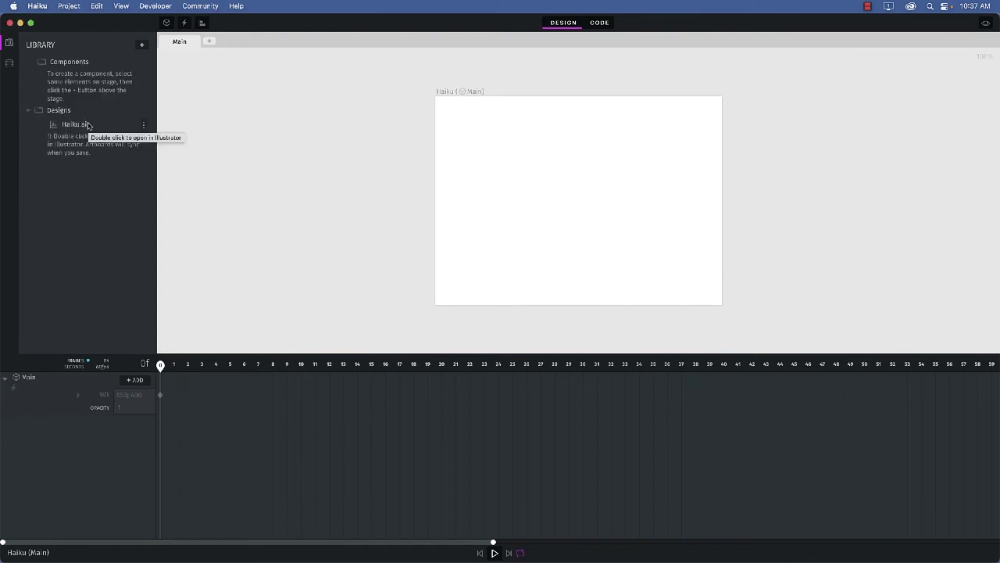
{"action": "key", "text": "super+Tab"}
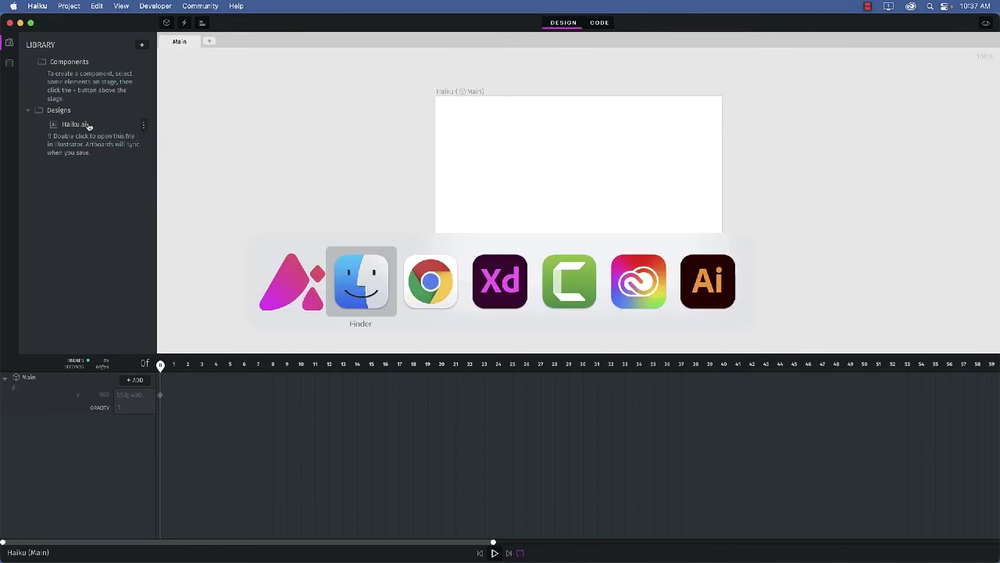
{"action": "key", "text": "super+Tab"}
{"action": "key", "text": "super+Tab"}
{"action": "key", "text": "super+Tab"}
{"action": "key", "text": "super+Tab"}
{"action": "key", "text": "super+Tab"}
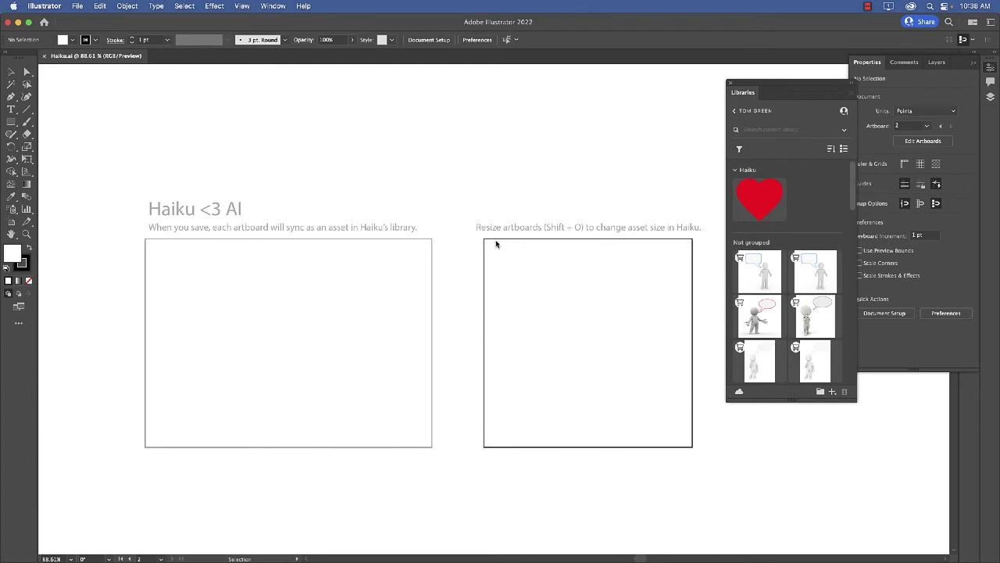
- Delete Artboard 2 so Haiku.ai keeps a single artboard
{"action": "left_click", "coordinate": [11, 222]}
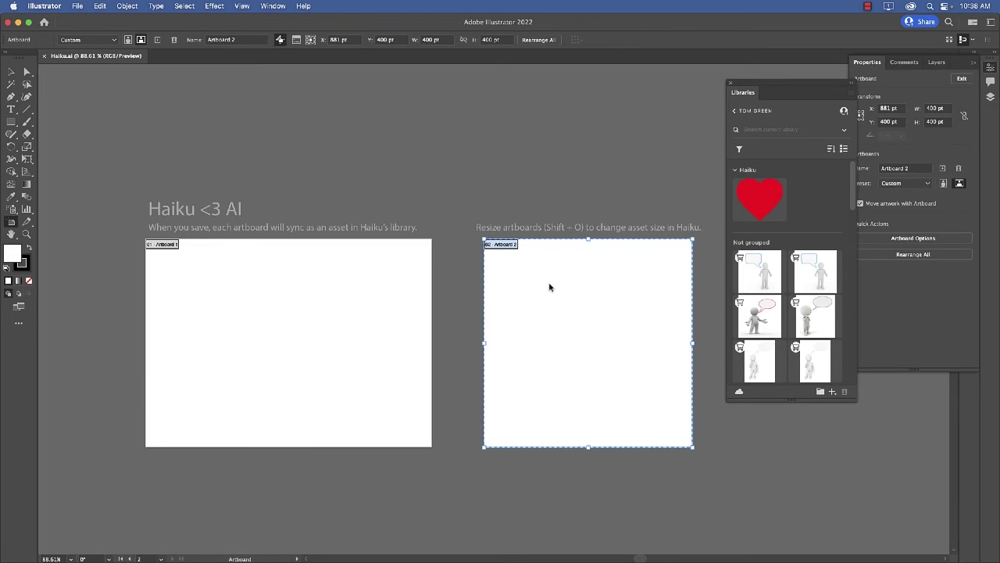
{"action": "key", "text": "Delete"}
{"action": "key", "text": "Escape"}
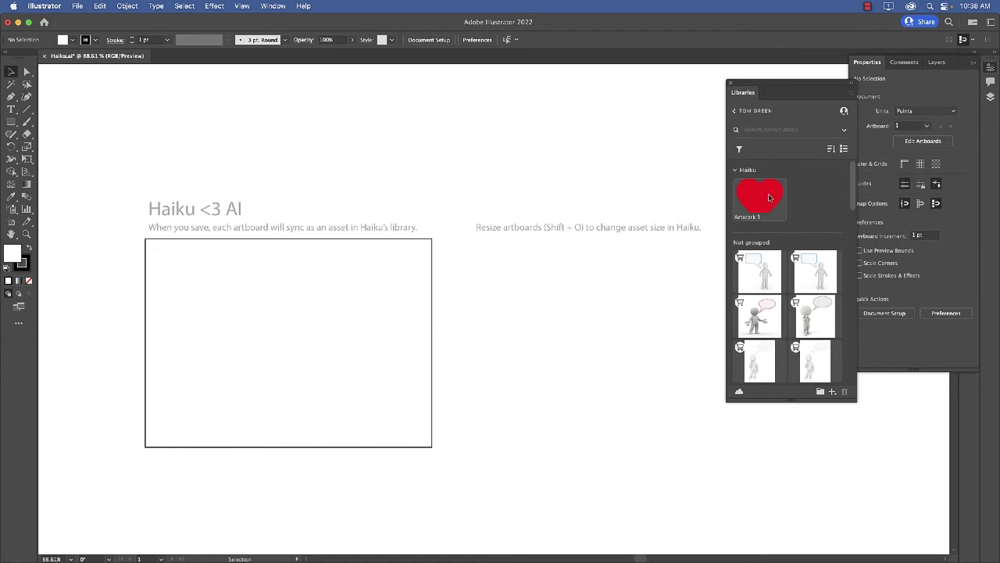
- Place the red heart from the Libraries panel onto the artboard
{"action": "left_click_drag", "start_coordinate": [768, 195], "coordinate": [250, 313]}
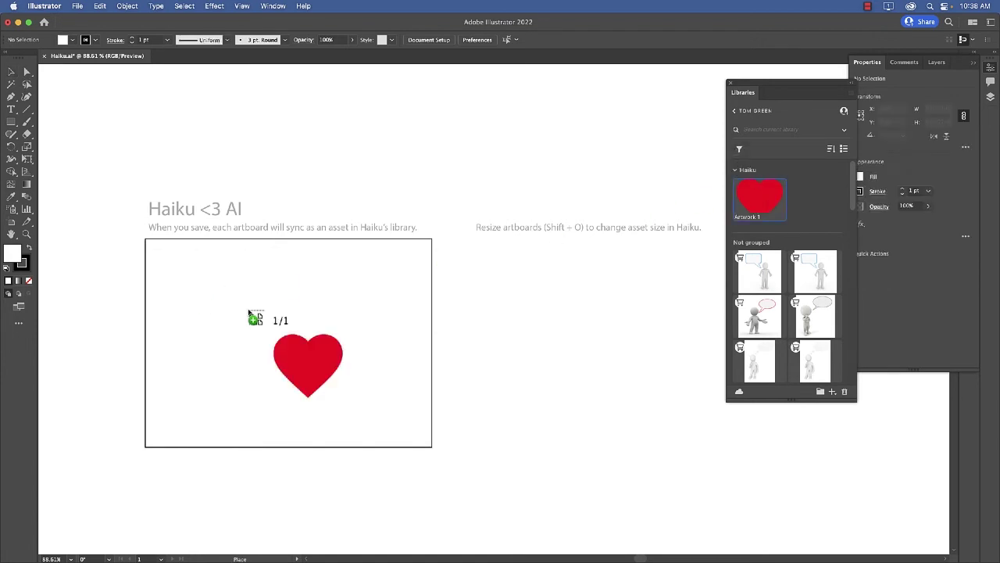
{"action": "left_click", "coordinate": [198, 274]}
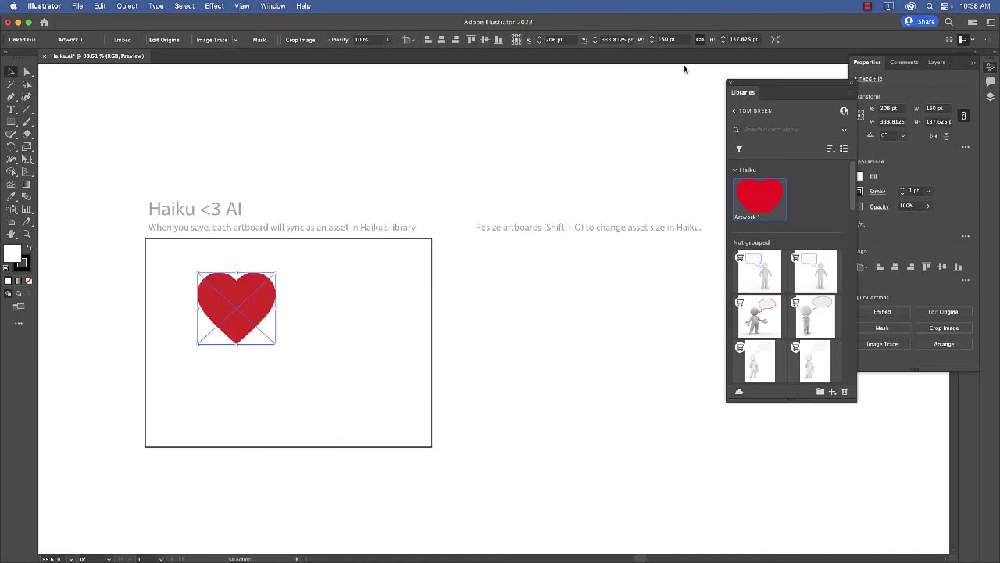
{"action": "left_click", "coordinate": [730, 84]}
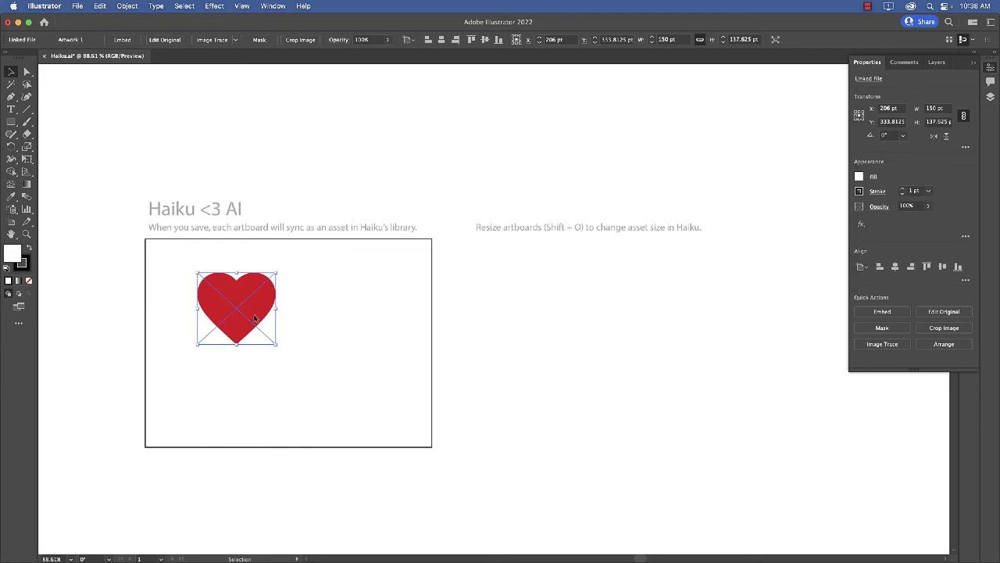
- Scale the heart to 50 pt wide with width and height proportions linked
{"action": "left_click", "coordinate": [965, 118]}
{"action": "left_click", "coordinate": [965, 116]}
{"action": "left_click", "coordinate": [938, 109]}
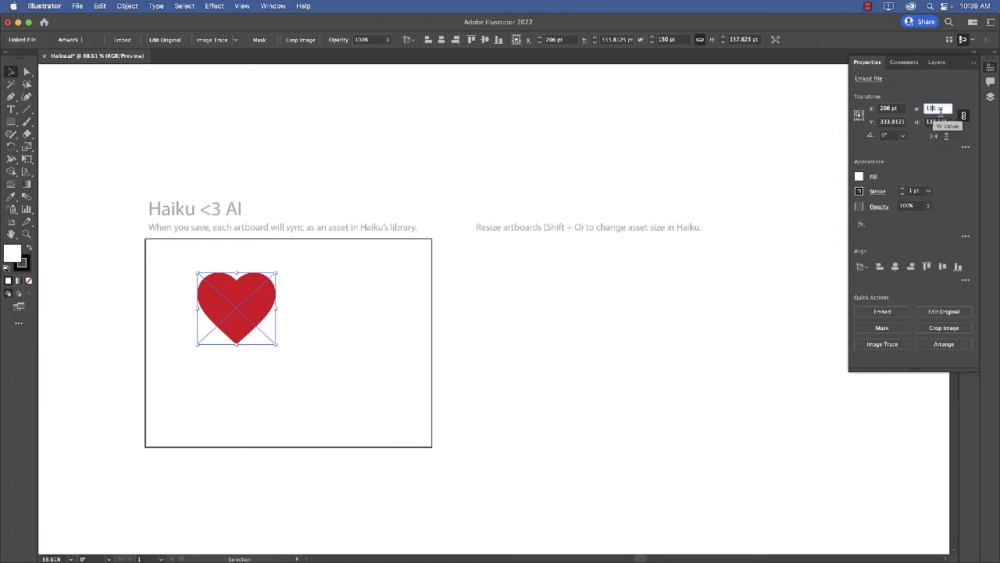
{"action": "left_click", "coordinate": [912, 109]}
{"action": "type", "text": "50"}
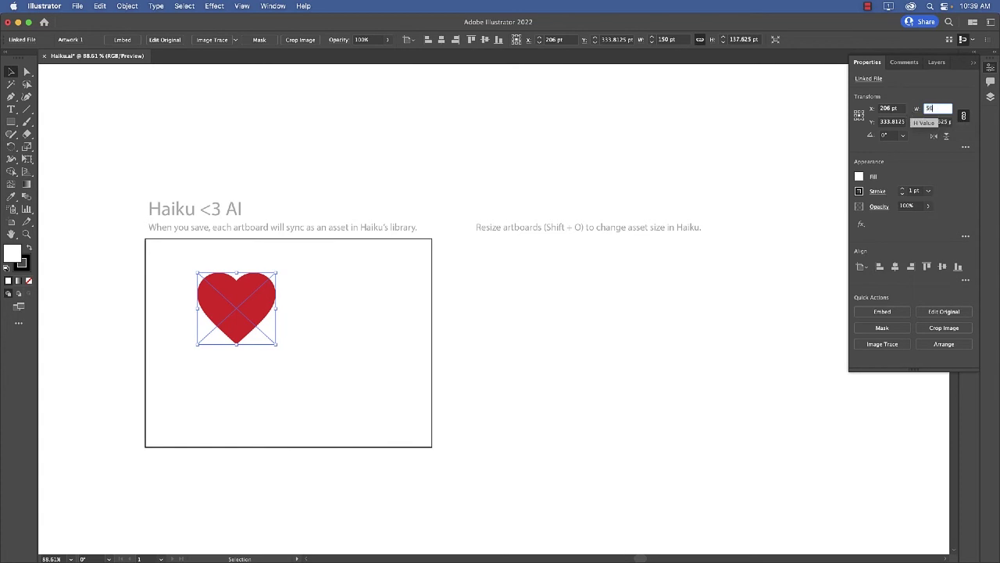
{"action": "key", "text": "Return"}
{"action": "left_click", "coordinate": [316, 300]}
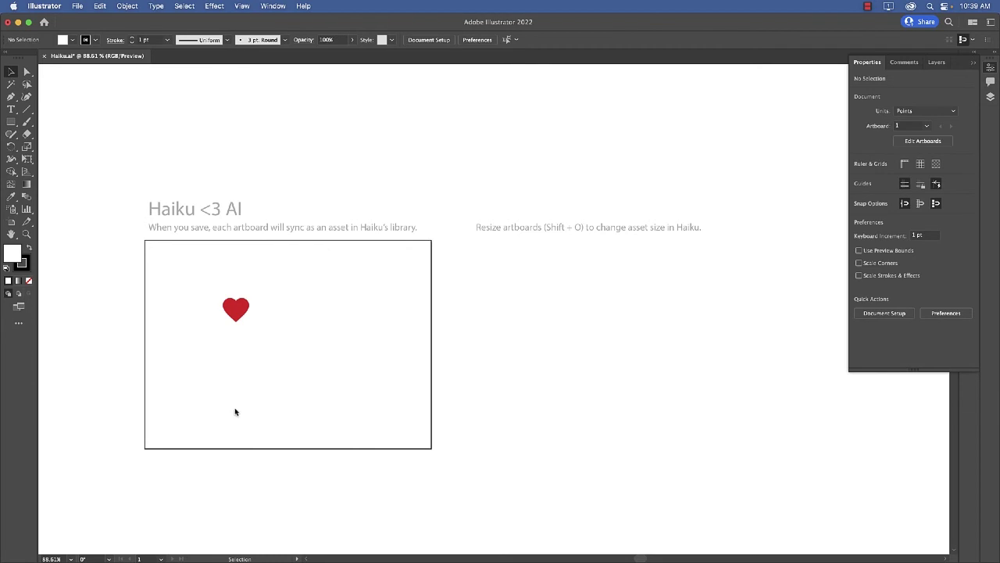
- Move the heart to the top-left and shrink the artboard to about 83 × 65 pt around it
{"action": "left_click_drag", "start_coordinate": [238, 315], "coordinate": [165, 262]}
{"action": "key", "text": "shift+o"}
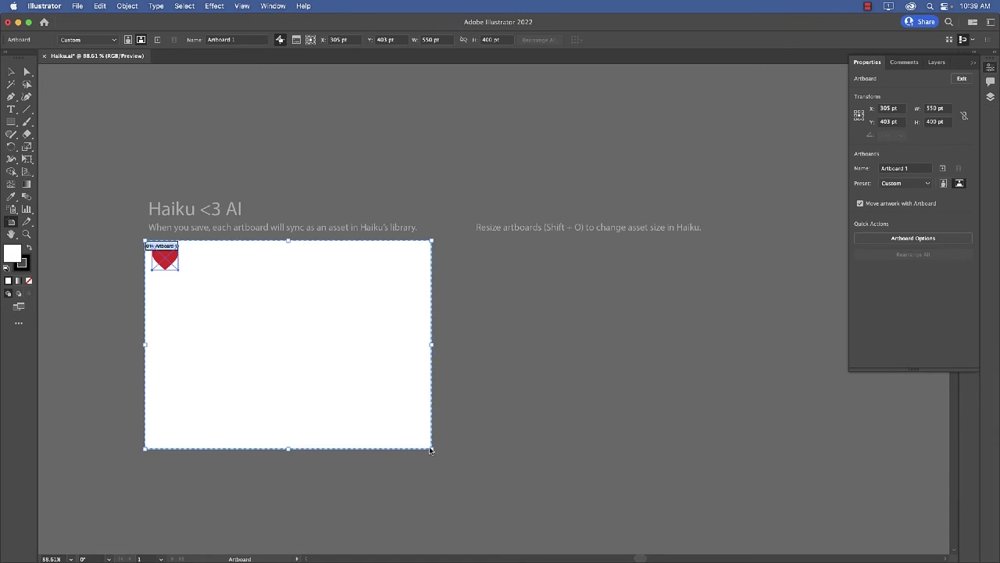
{"action": "left_click_drag", "start_coordinate": [433, 451], "coordinate": [187, 275]}
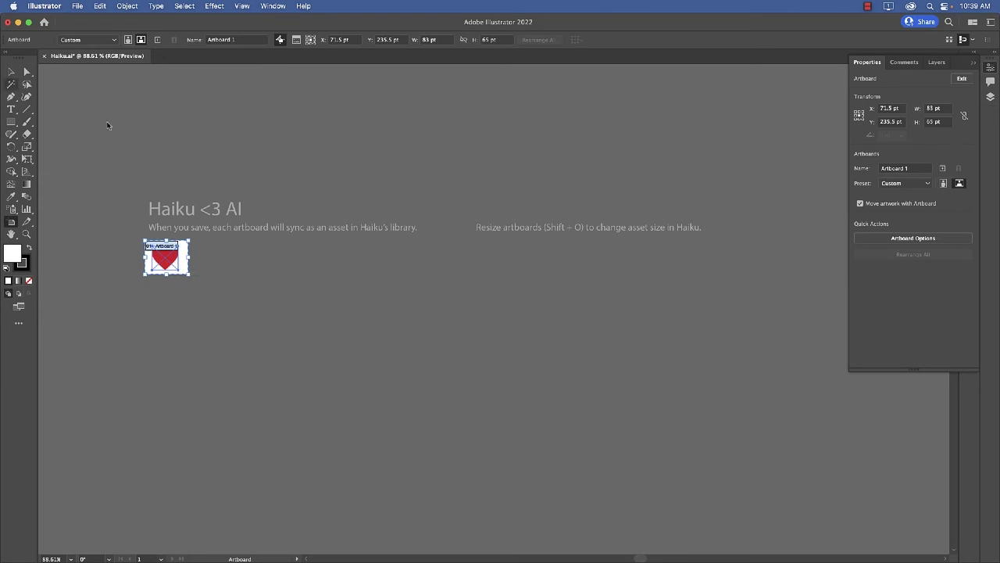
{"action": "key", "text": "Escape"}
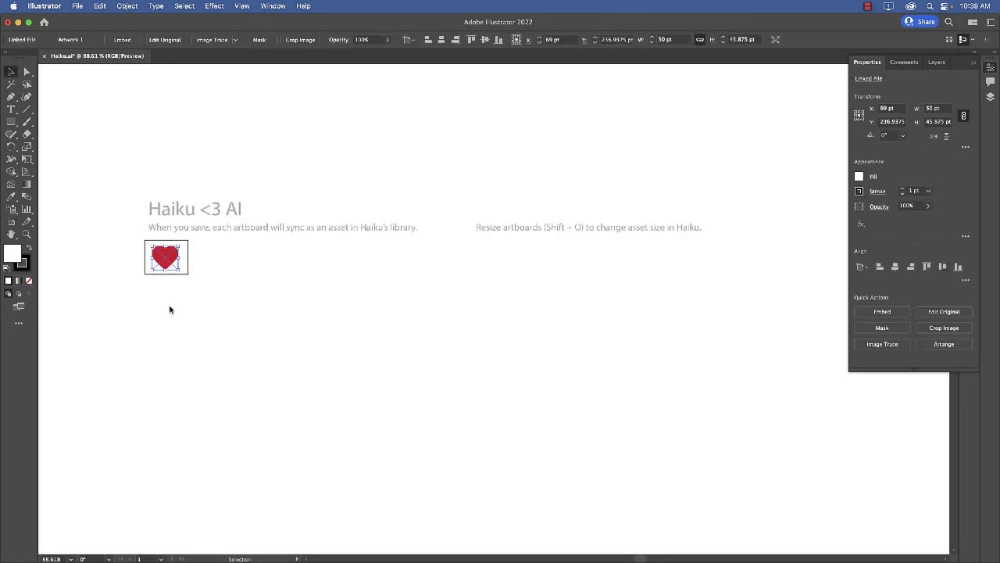
{"action": "left_click", "coordinate": [170, 310]}
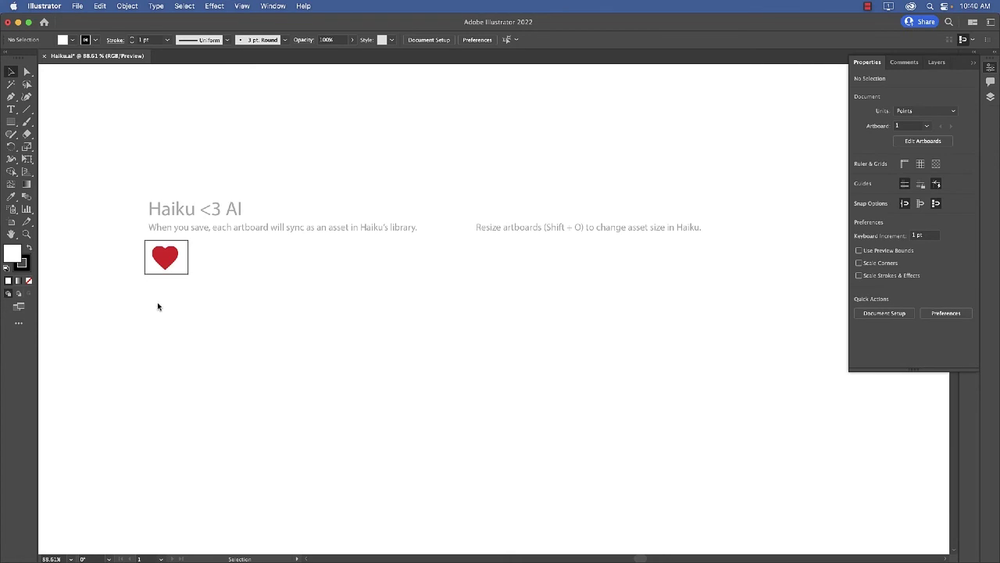
- Save Haiku.ai, accepting the legacy-format and sync-script warnings, then switch to Haiku Animator
{"action": "left_click", "coordinate": [78, 7]}
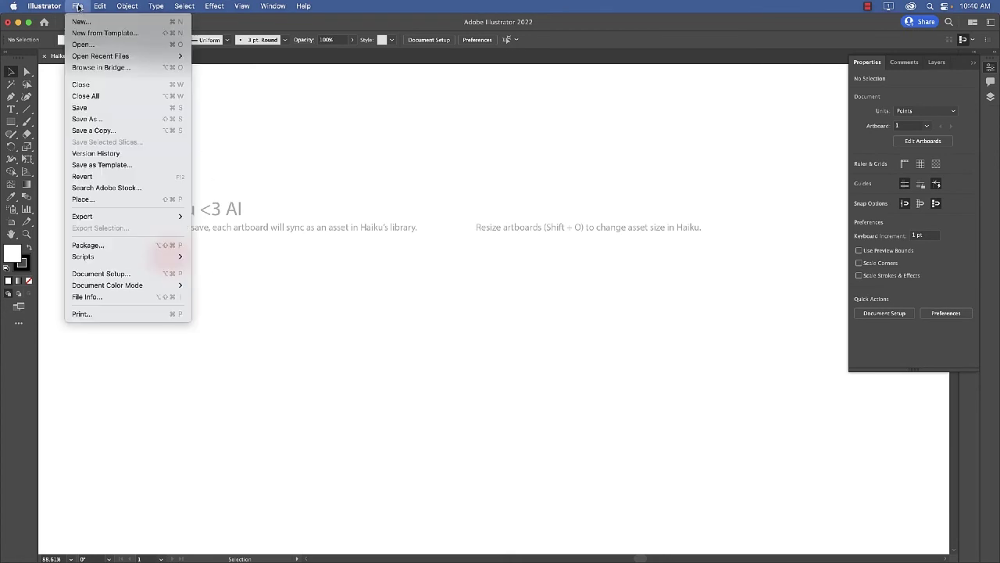
{"action": "left_click", "coordinate": [87, 110]}
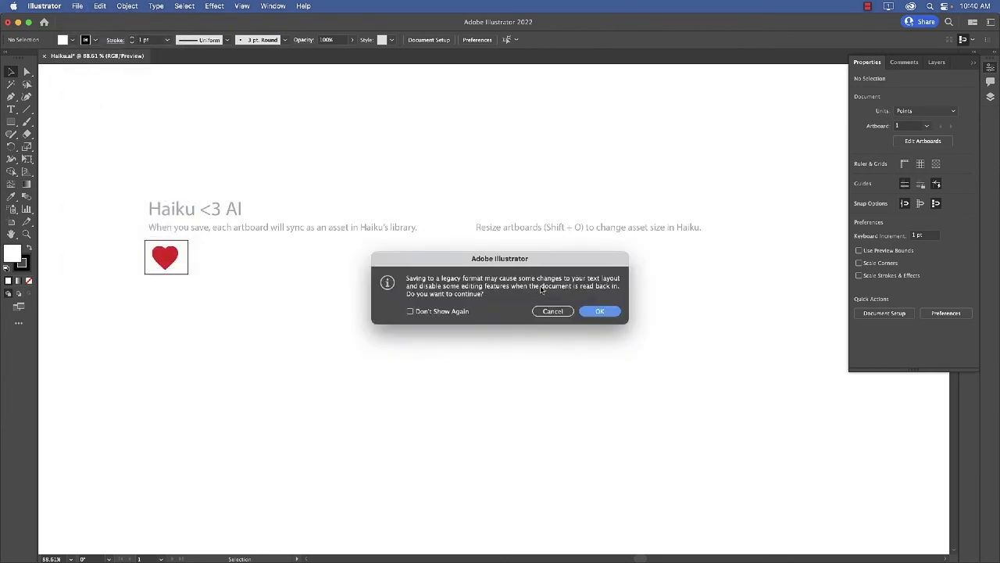
{"action": "left_click", "coordinate": [600, 312]}
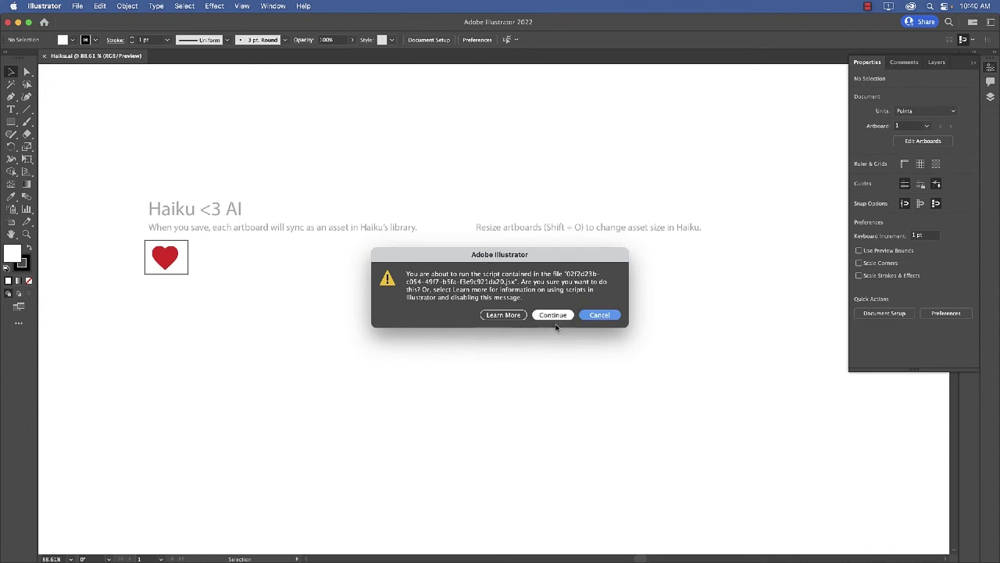
{"action": "left_click", "coordinate": [555, 315]}
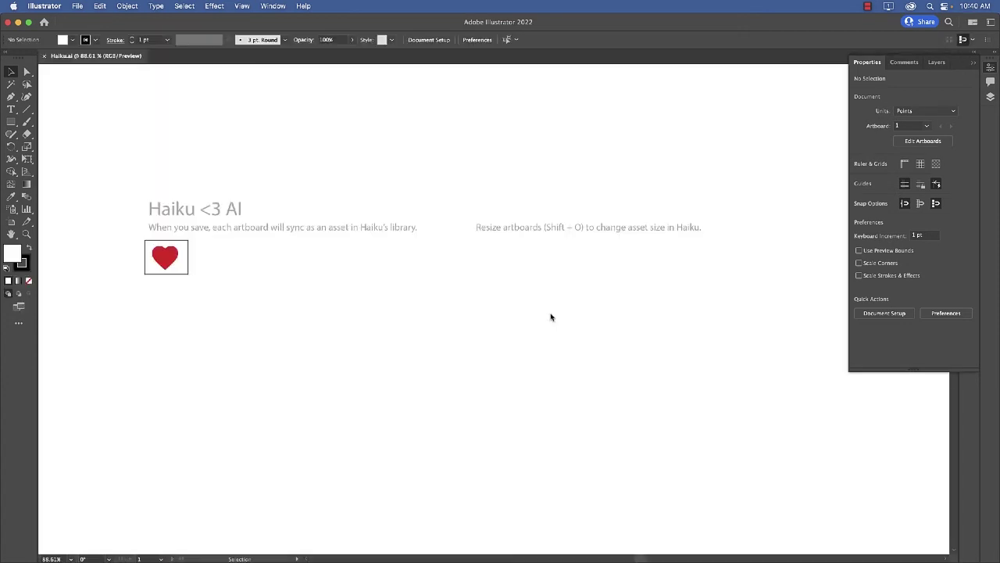
{"action": "key", "text": "a"}
{"action": "key", "text": "super+Tab"}
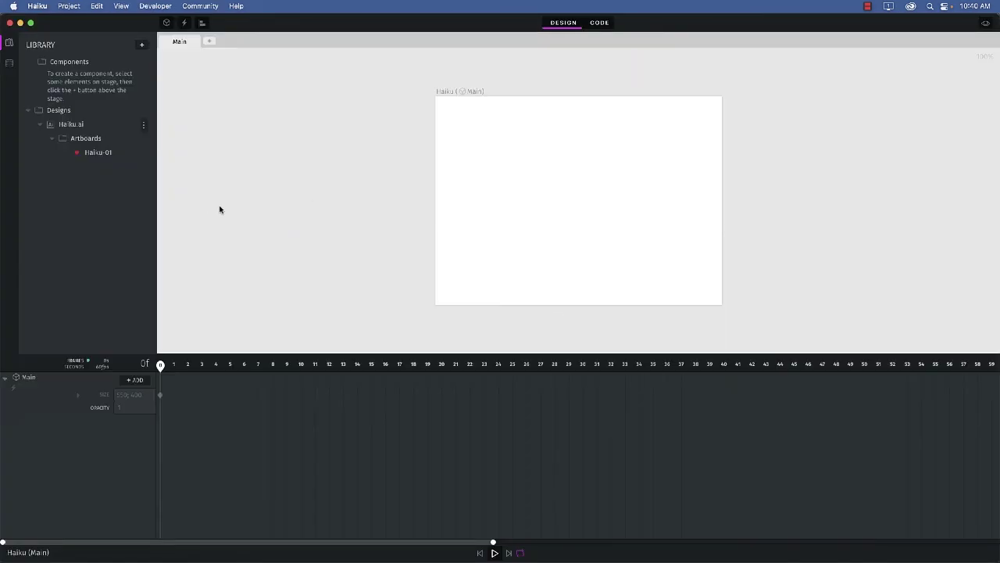
- Drag the Haiku-01 heart to the stage centre at X 275 px, Y 200 px
{"action": "left_click_drag", "start_coordinate": [91, 161], "coordinate": [577, 200]}
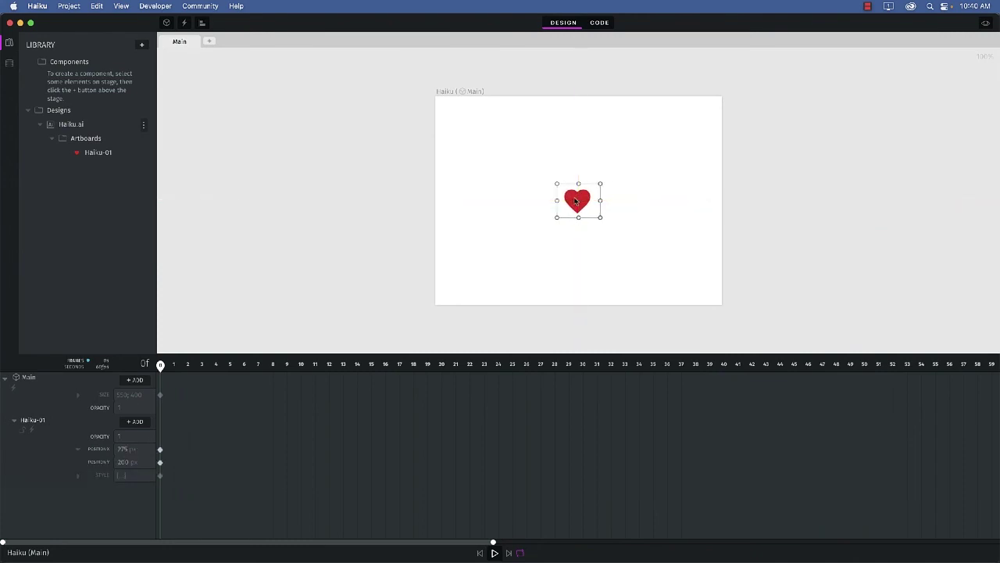
{"action": "left_click", "coordinate": [75, 364]}
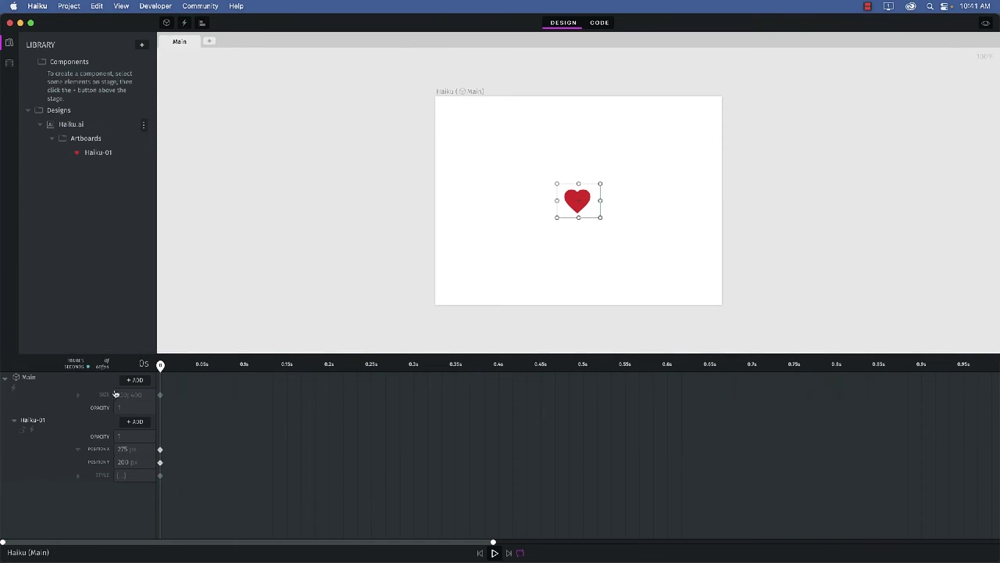
{"action": "left_click", "coordinate": [78, 365]}
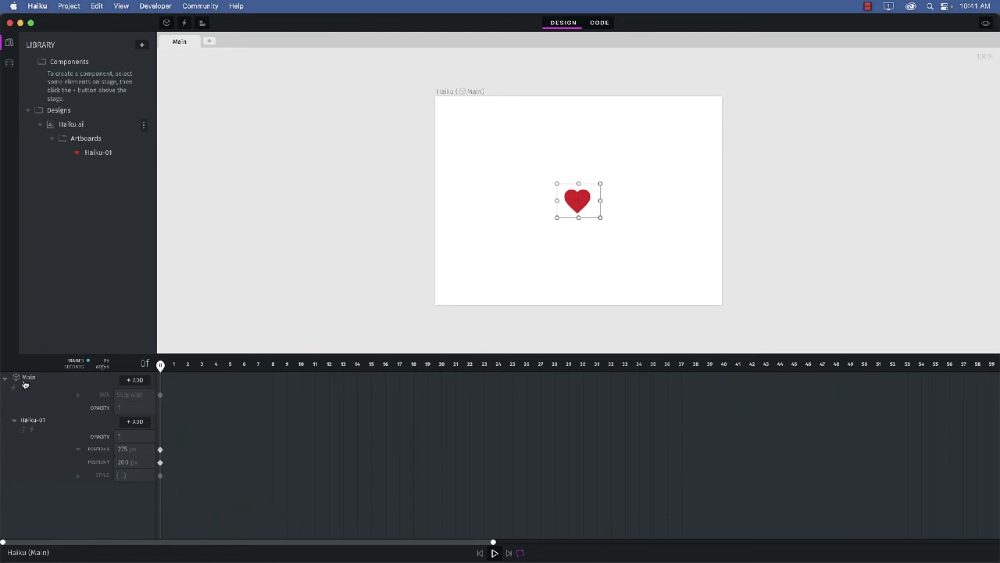
{"action": "left_click", "coordinate": [134, 383]}
{"action": "mouse_move", "coordinate": [162, 391]}
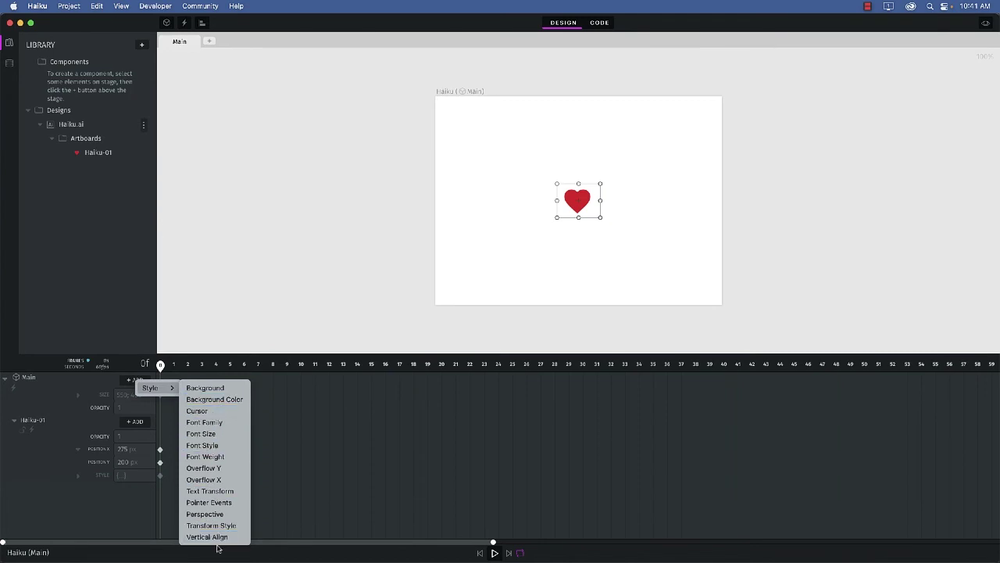
{"action": "left_click", "coordinate": [190, 282]}
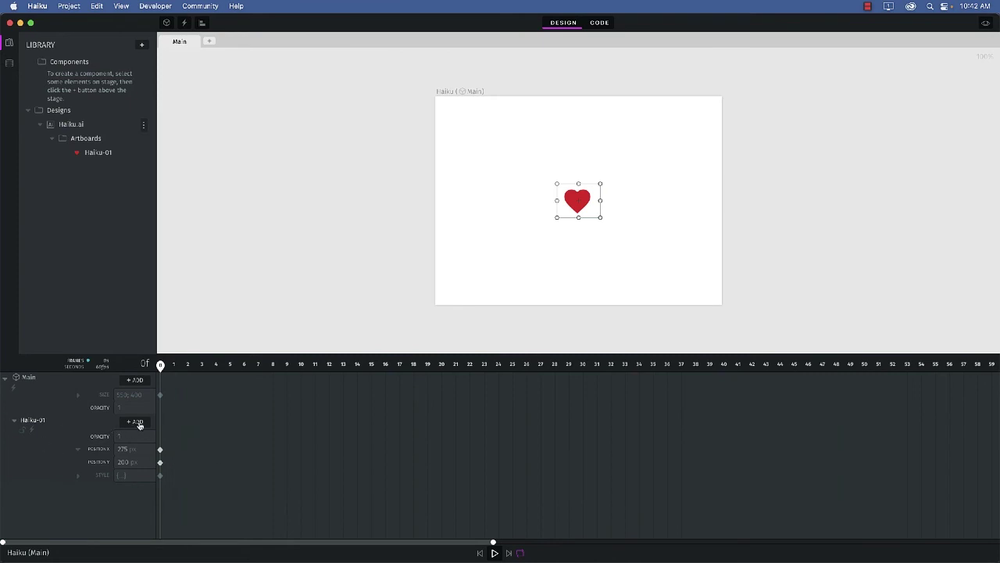
- Add Scale X and Scale Y property rows to the Haiku-01 heart layer
{"action": "left_click", "coordinate": [139, 424]}
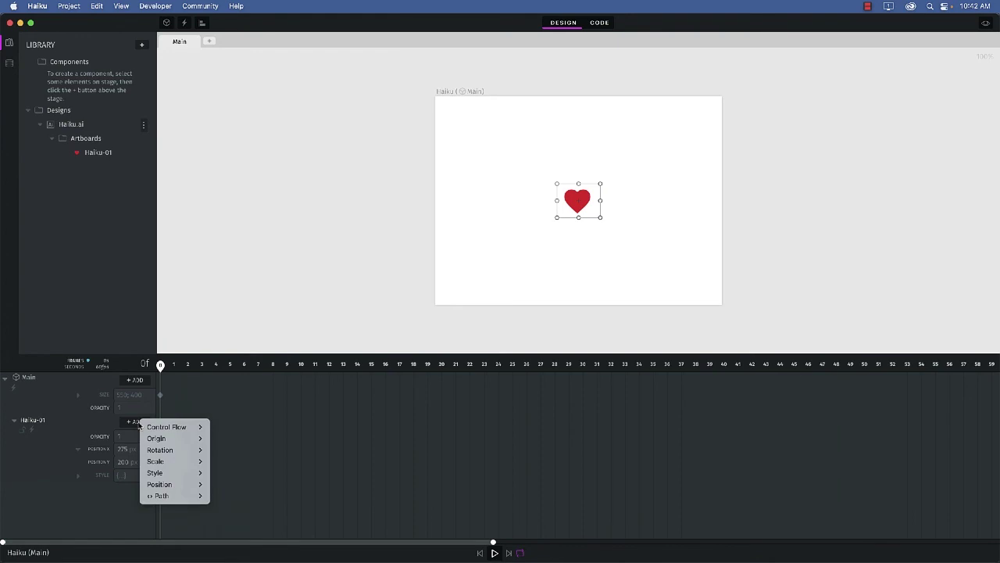
{"action": "mouse_move", "coordinate": [167, 464]}
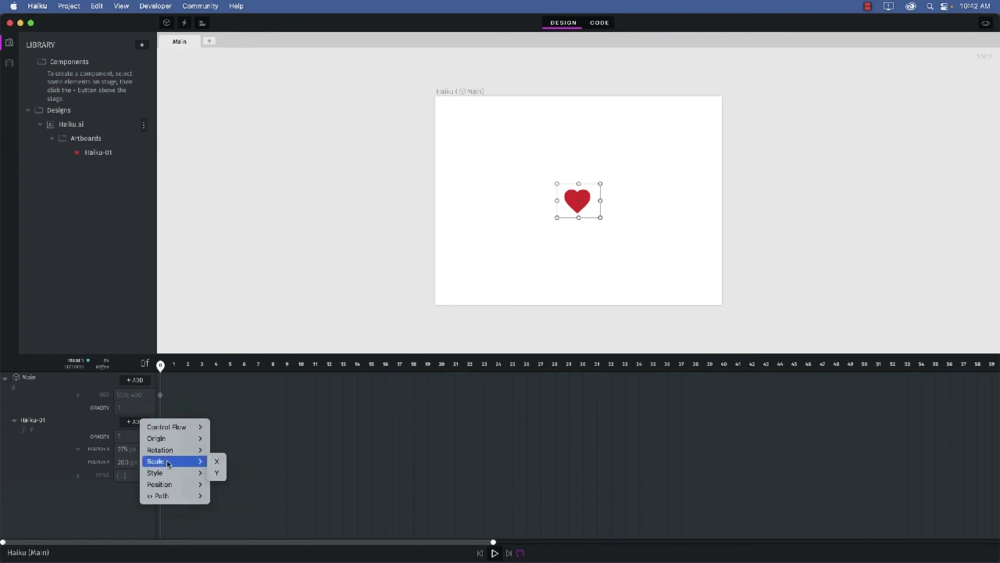
{"action": "left_click", "coordinate": [217, 461]}
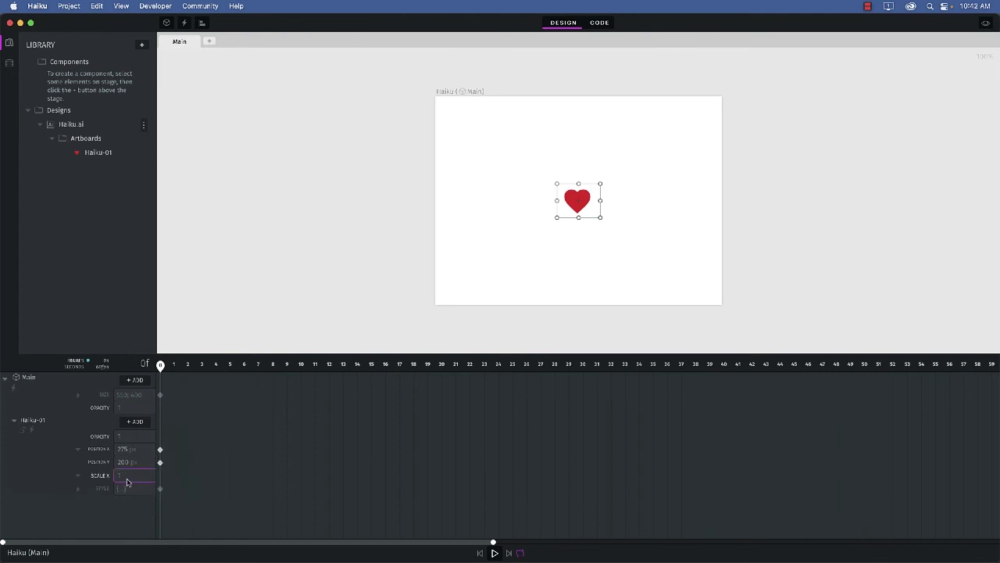
{"action": "left_click", "coordinate": [137, 423]}
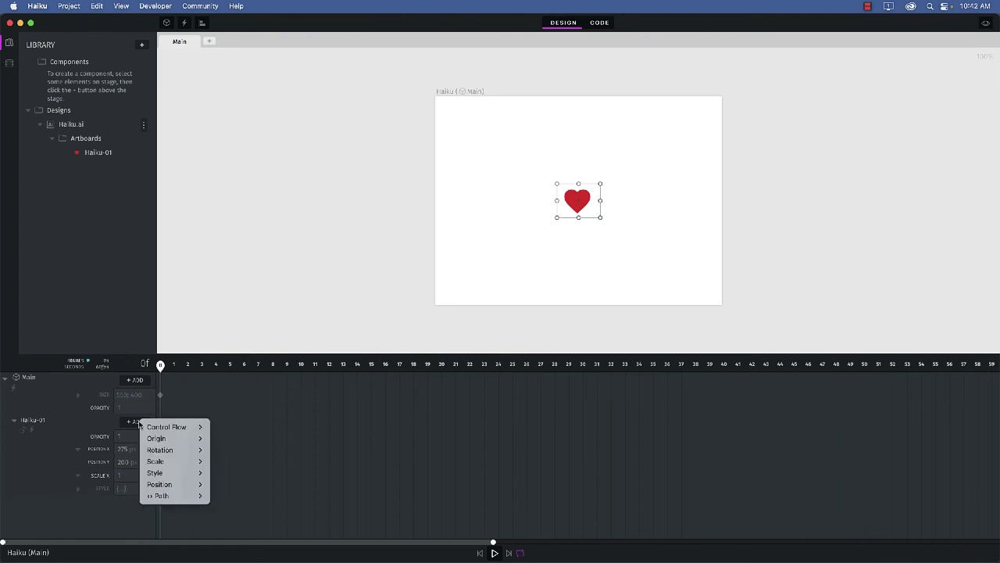
{"action": "mouse_move", "coordinate": [167, 473]}
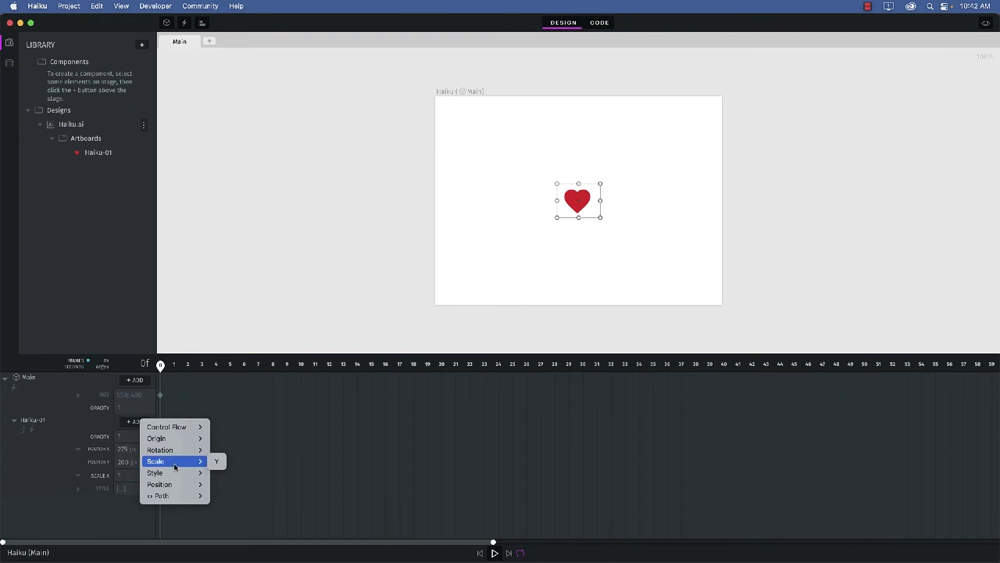
{"action": "left_click", "coordinate": [217, 463]}
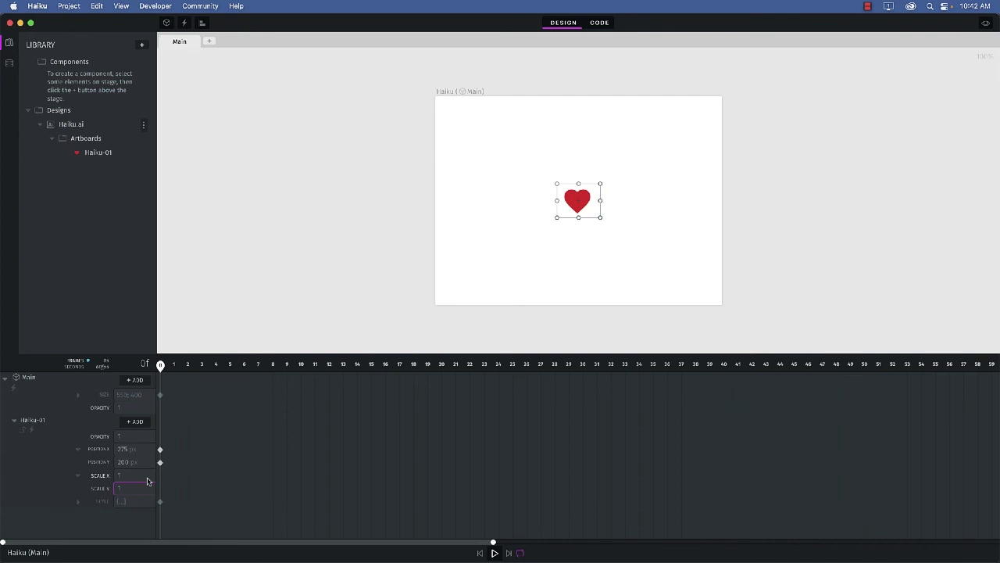
- Key the heart's Scale X and Scale Y at 1 on frame 0
{"action": "left_click", "coordinate": [123, 476]}
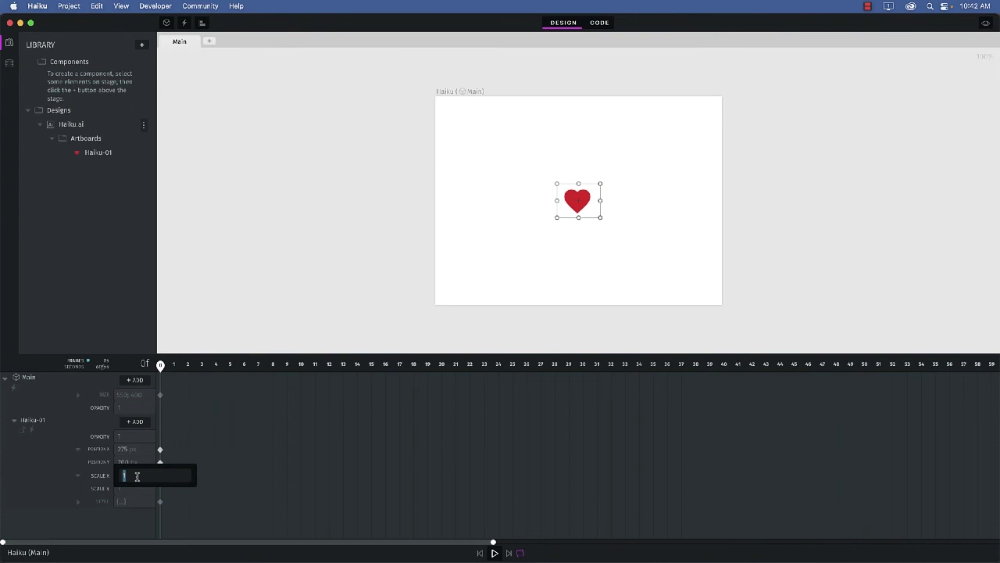
{"action": "key", "text": "BackSpace"}
{"action": "type", "text": "1"}
{"action": "key", "text": "Tab"}
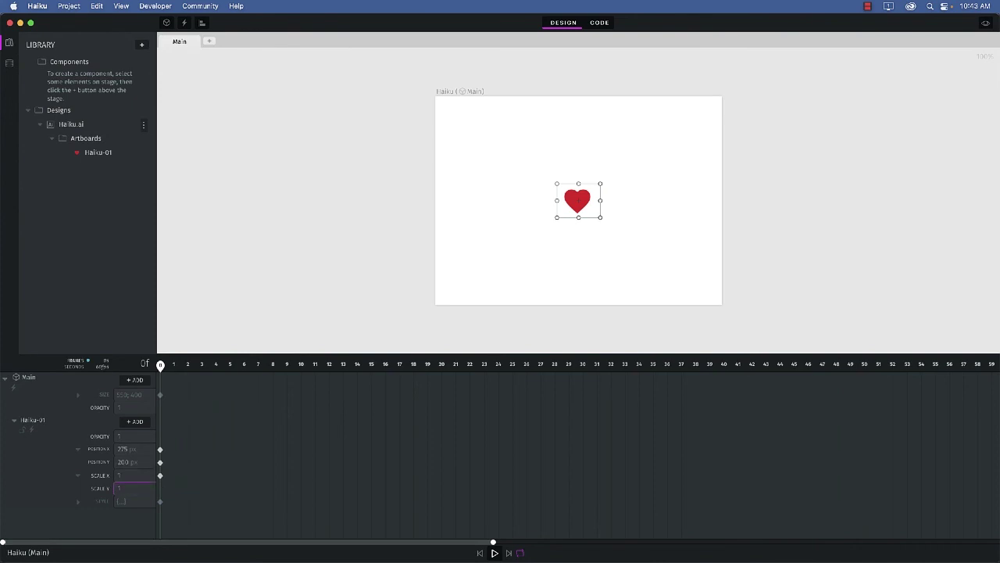
{"action": "left_click", "coordinate": [122, 489]}
{"action": "type", "text": "1"}
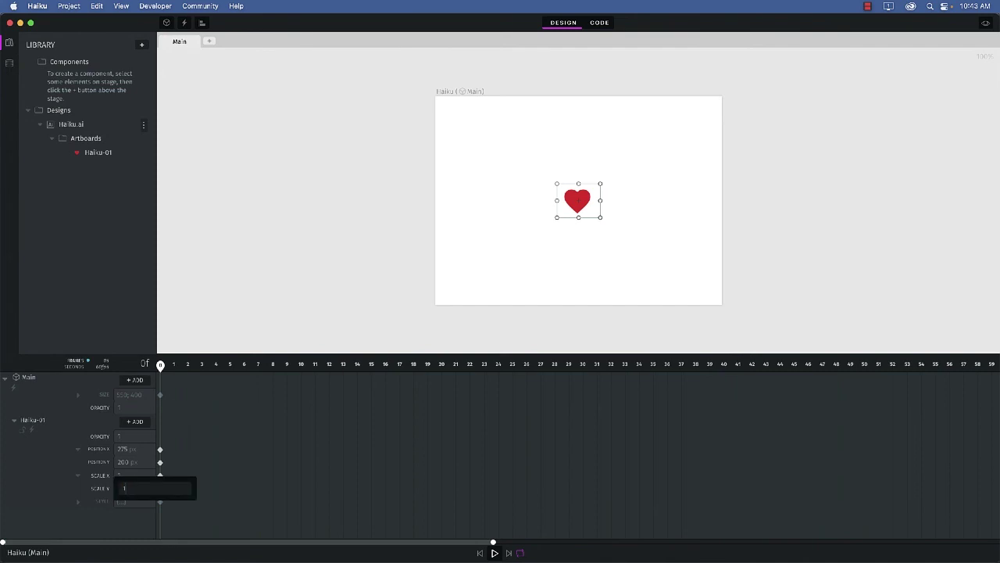
{"action": "key", "text": "Tab"}
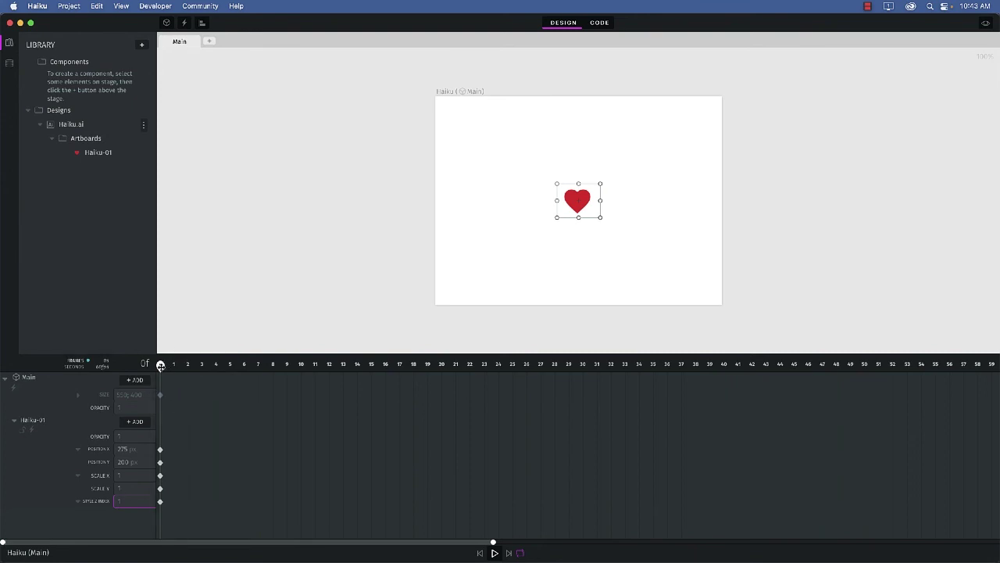
- Move the Scale X and Scale Y keyframes to frame 30 and set the playhead to frame 45
{"action": "left_click_drag", "start_coordinate": [160, 366], "coordinate": [585, 383]}
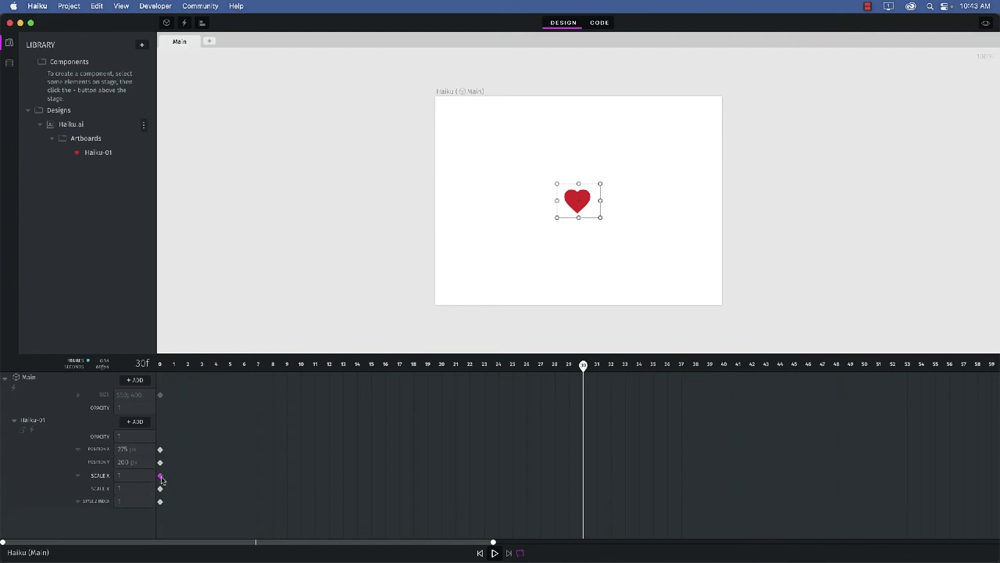
{"action": "left_click_drag", "start_coordinate": [161, 476], "coordinate": [586, 477]}
{"action": "left_click_drag", "start_coordinate": [163, 490], "coordinate": [584, 497]}
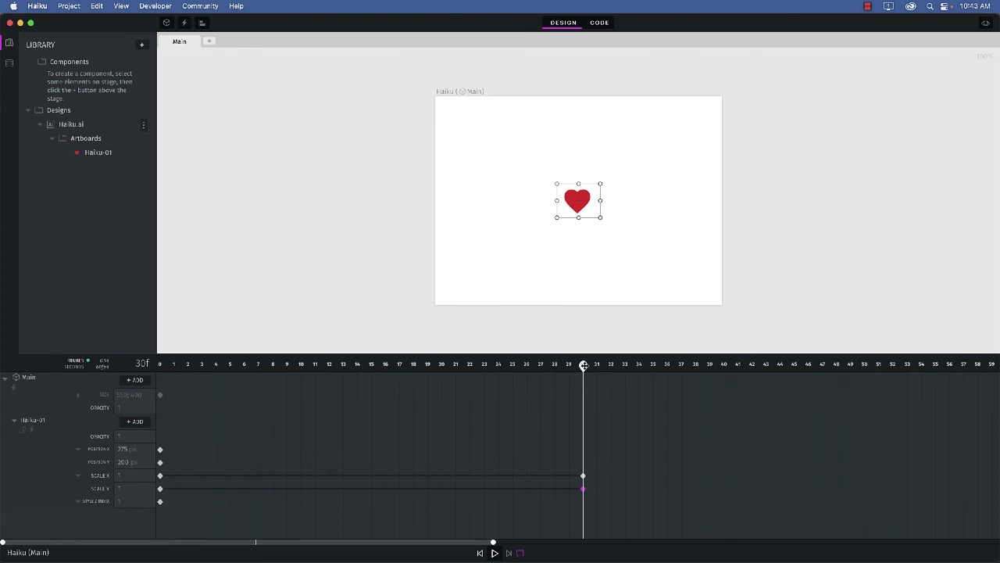
{"action": "left_click_drag", "start_coordinate": [584, 365], "coordinate": [792, 378]}
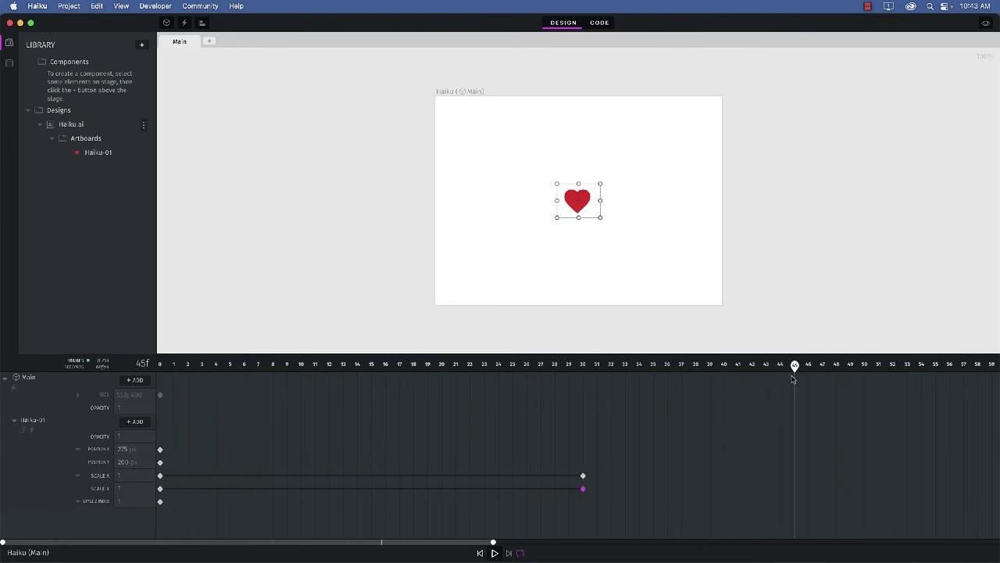
- Shrink the heart to Scale X and Scale Y 0.5 at frame 45
{"action": "left_click", "coordinate": [122, 475]}
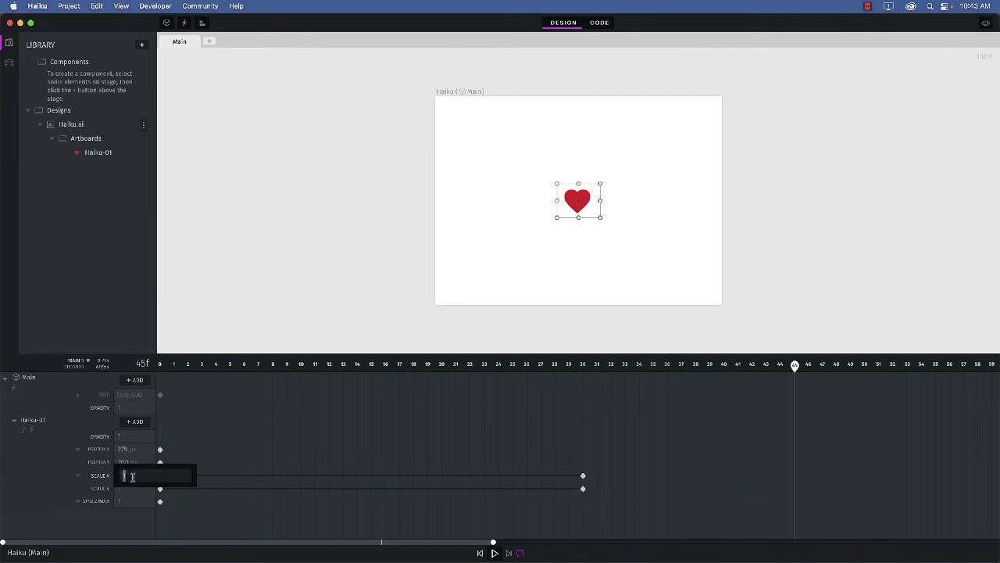
{"action": "key", "text": "BackSpace"}
{"action": "type", "text": ".5"}
{"action": "key", "text": "Return"}
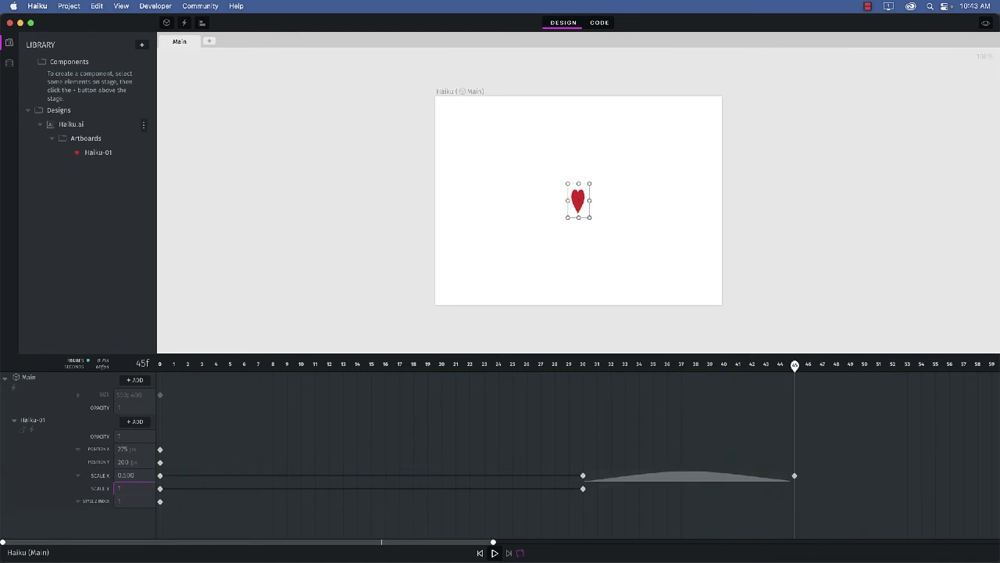
{"action": "left_click", "coordinate": [127, 489]}
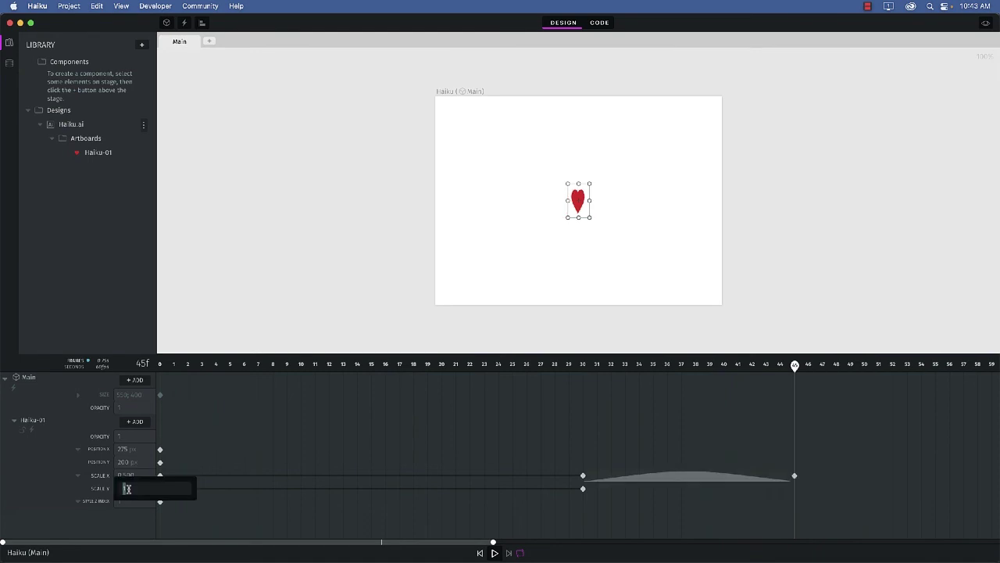
{"action": "key", "text": "BackSpace"}
{"action": "key", "text": "Return"}
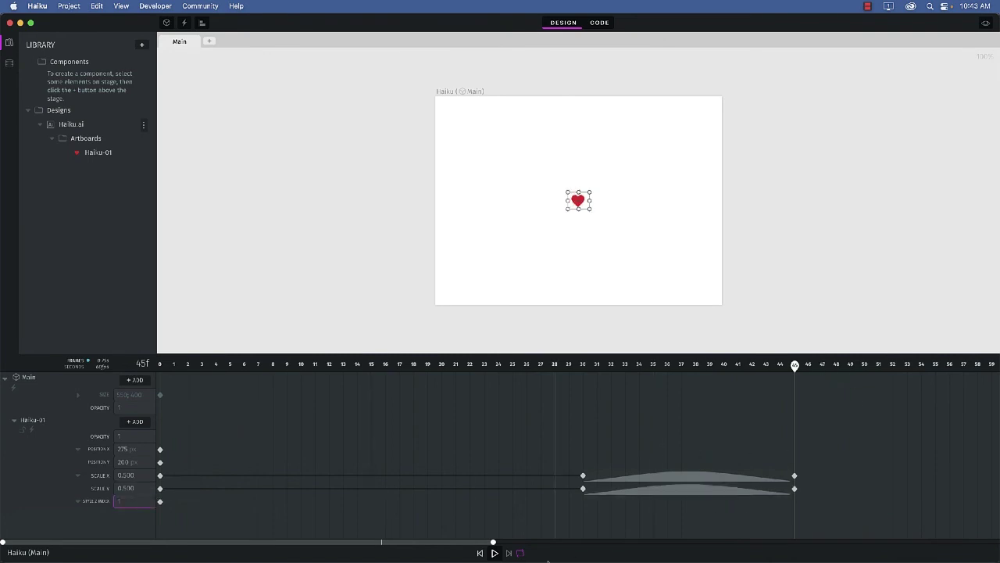
{"action": "left_click_drag", "start_coordinate": [494, 541], "coordinate": [647, 556]}
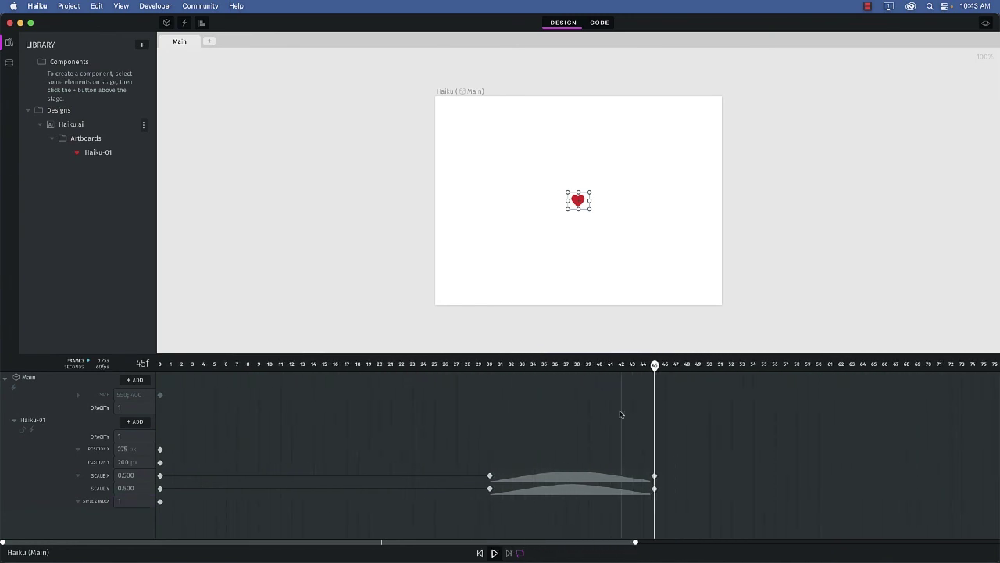
- At frame 60, key Scale X and Scale Y back to 1
{"action": "left_click_drag", "start_coordinate": [654, 364], "coordinate": [815, 384]}
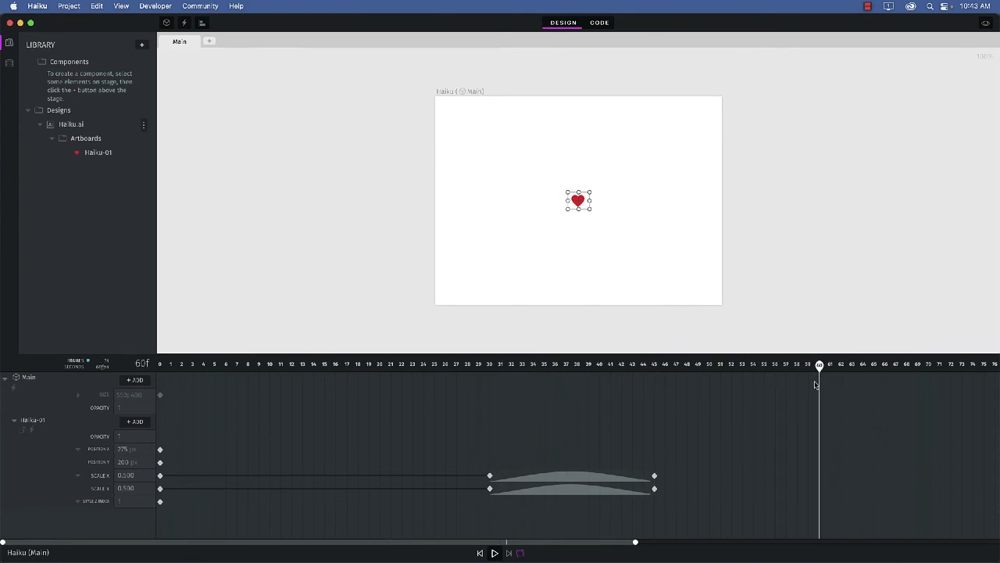
{"action": "left_click", "coordinate": [130, 478]}
{"action": "left_click", "coordinate": [130, 477]}
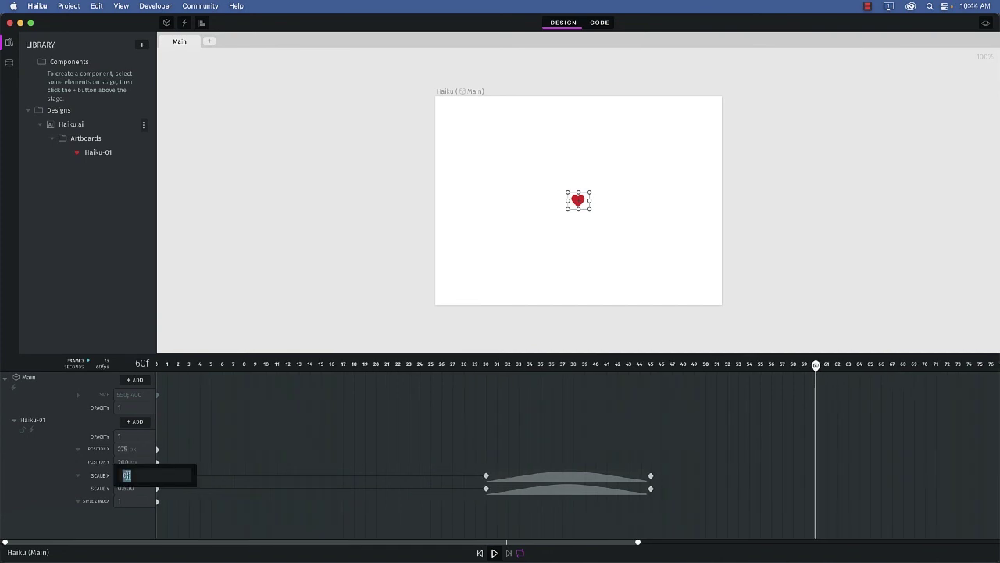
{"action": "type", "text": "1"}
{"action": "key", "text": "Return"}
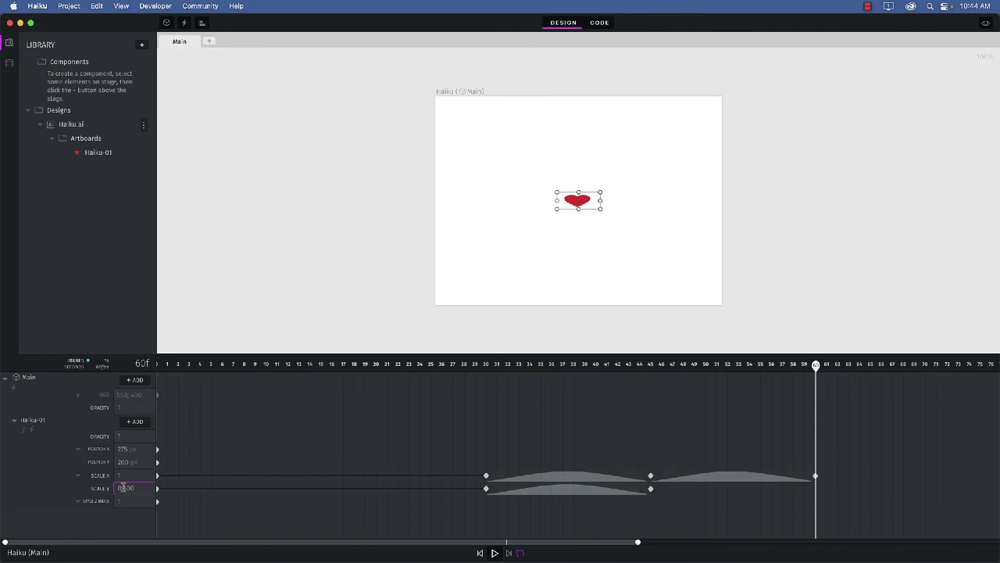
{"action": "left_click", "coordinate": [124, 489]}
{"action": "type", "text": "1"}
{"action": "key", "text": "Return"}
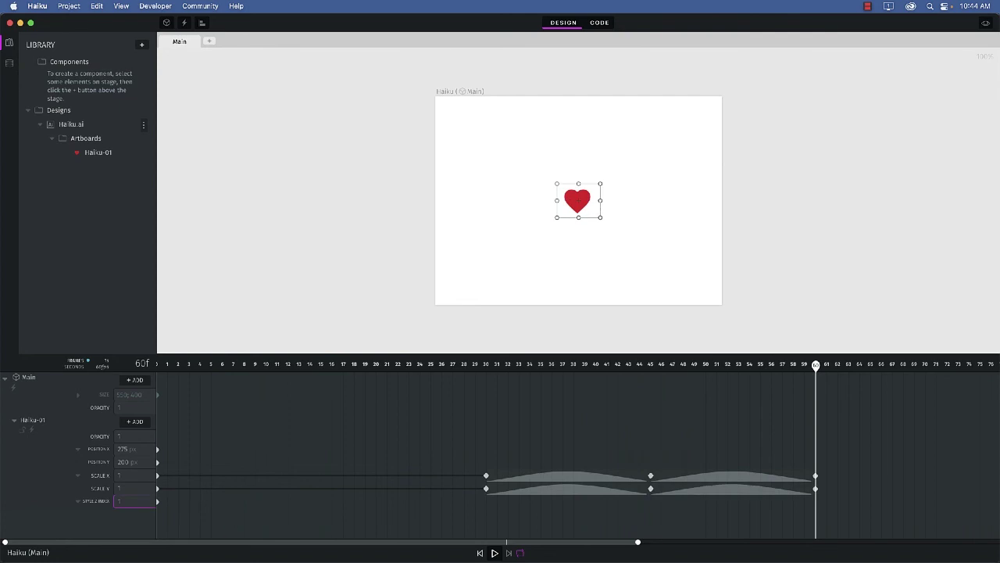
- Reshape the frame-30 Scale X tween's Bezier easing into a gentle S curve
{"action": "left_click", "coordinate": [567, 475]}
{"action": "right_click", "coordinate": [567, 475]}
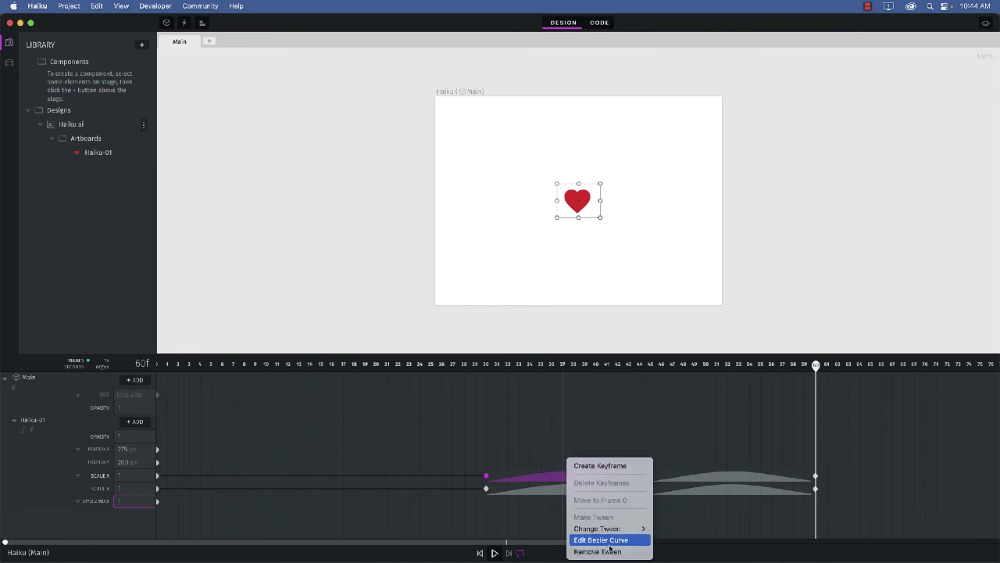
{"action": "left_click", "coordinate": [610, 539]}
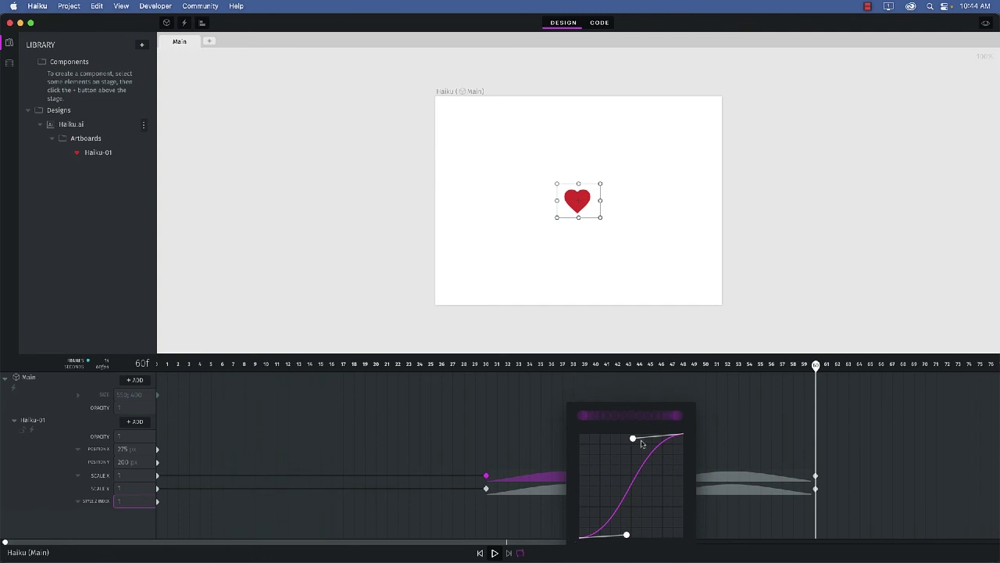
{"action": "left_click_drag", "start_coordinate": [633, 438], "coordinate": [582, 435]}
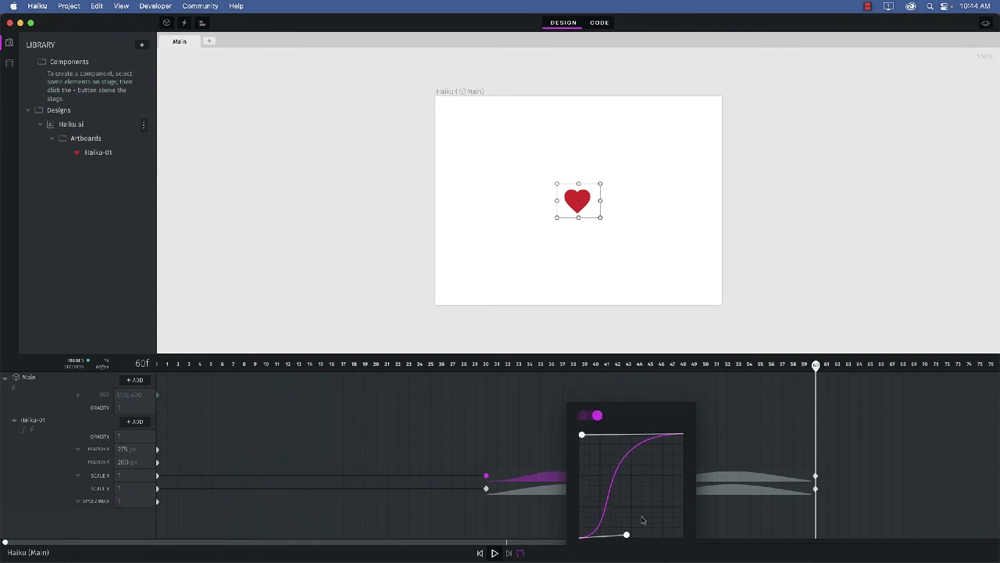
{"action": "left_click_drag", "start_coordinate": [627, 534], "coordinate": [694, 538]}
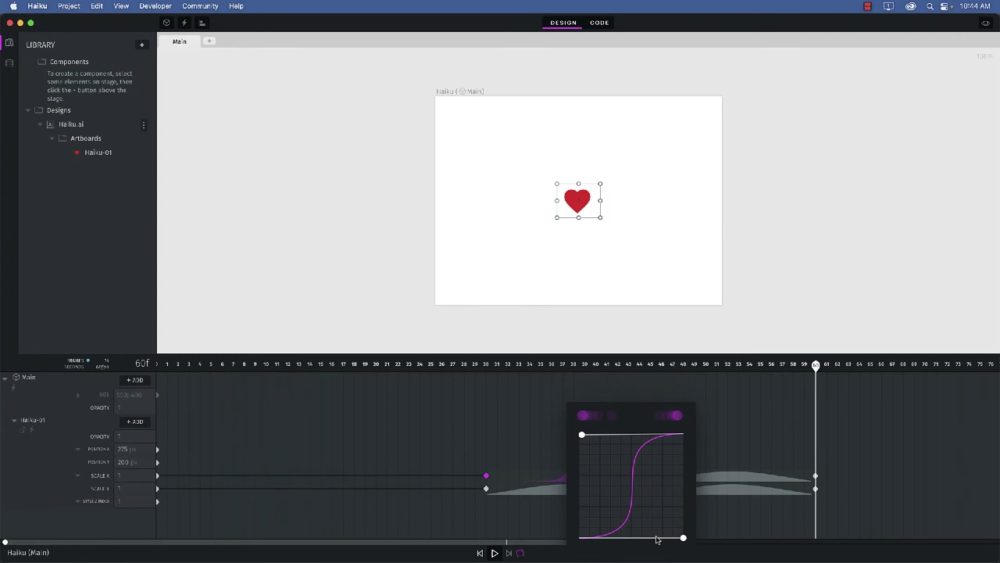
{"action": "left_click_drag", "start_coordinate": [683, 537], "coordinate": [640, 537]}
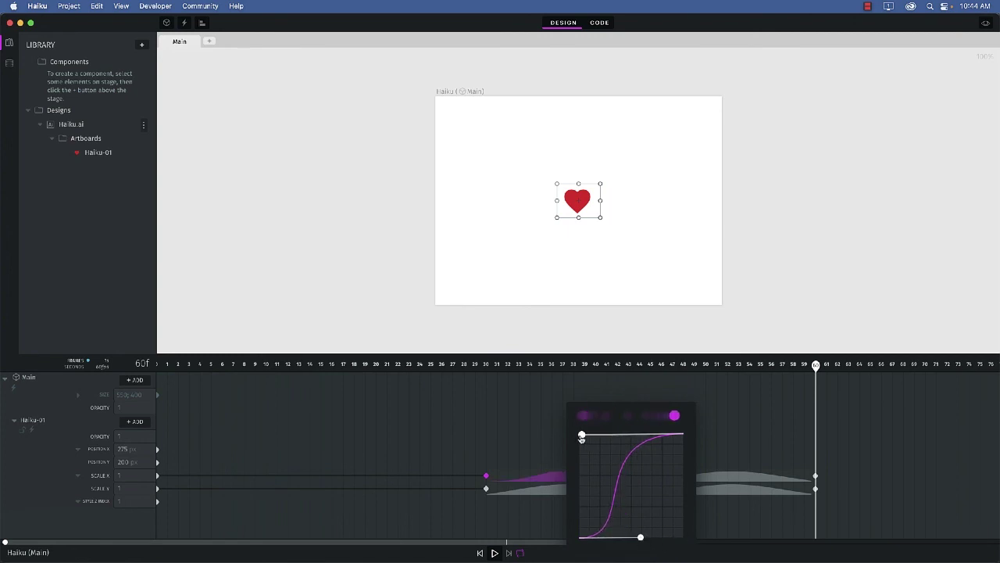
{"action": "left_click_drag", "start_coordinate": [581, 434], "coordinate": [621, 434]}
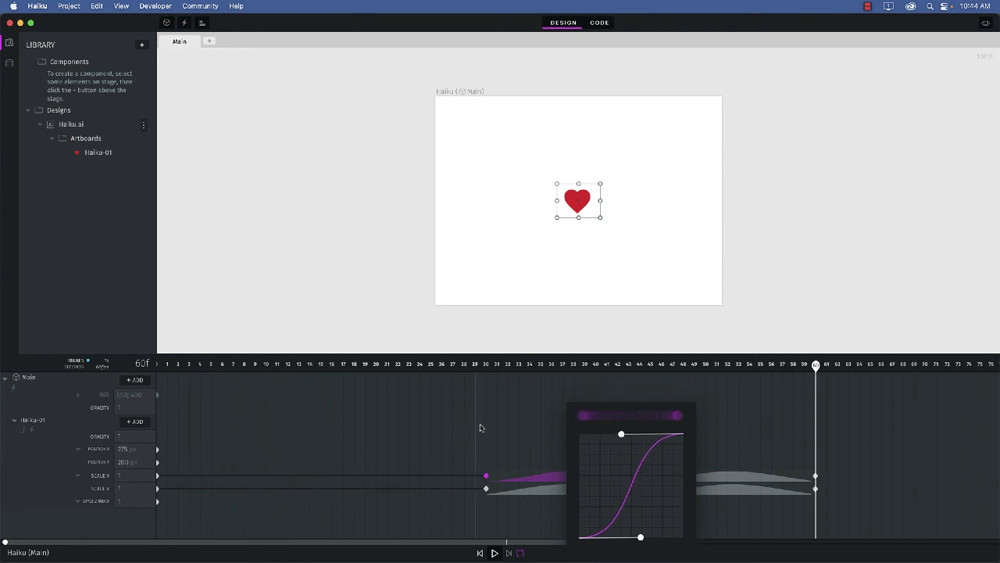
- Apply Ease In Out Bounce to all four Scale X and Scale Y tweens between frames 30 and 60
{"action": "left_click", "coordinate": [481, 427]}
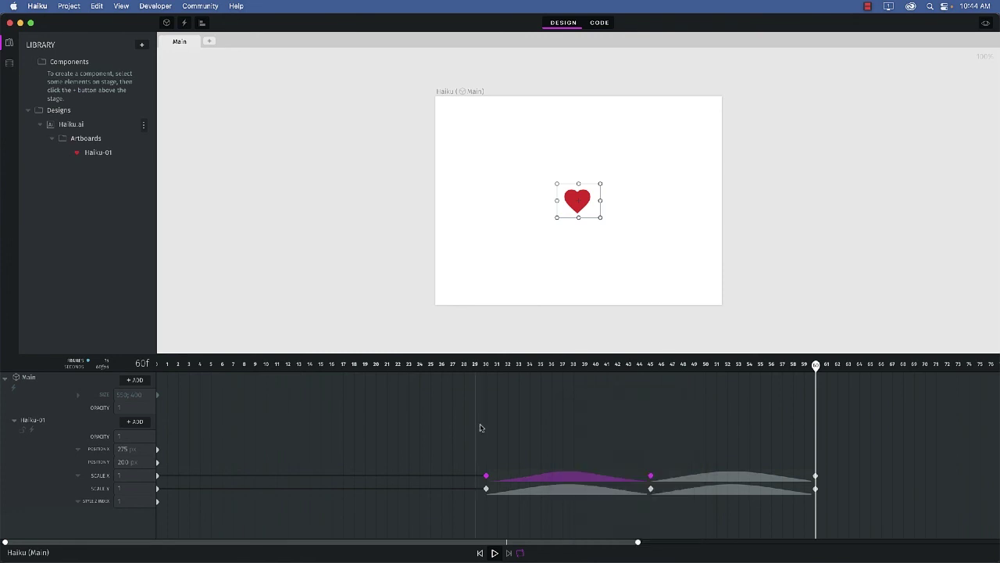
{"action": "right_click", "coordinate": [564, 477]}
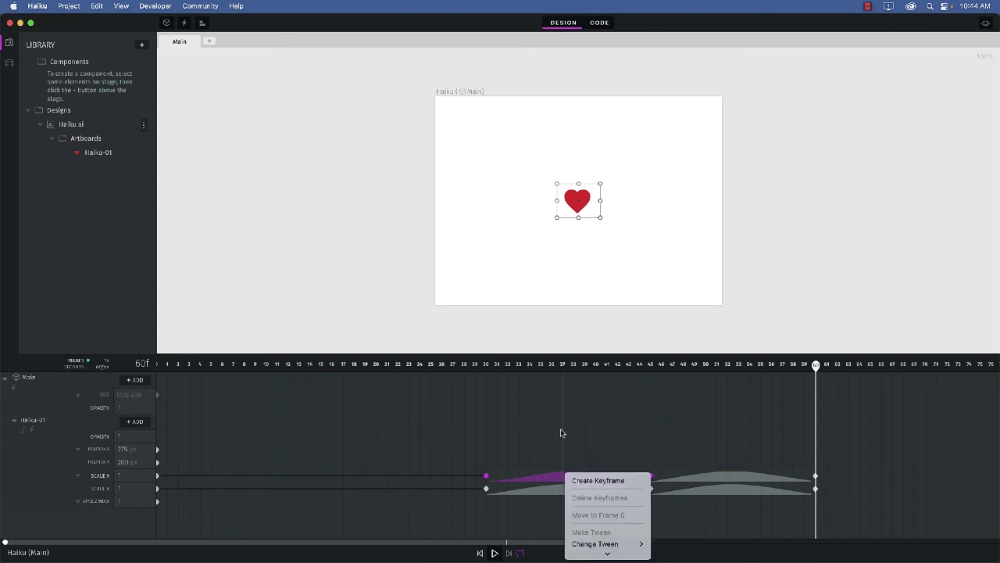
{"action": "left_click", "coordinate": [503, 437]}
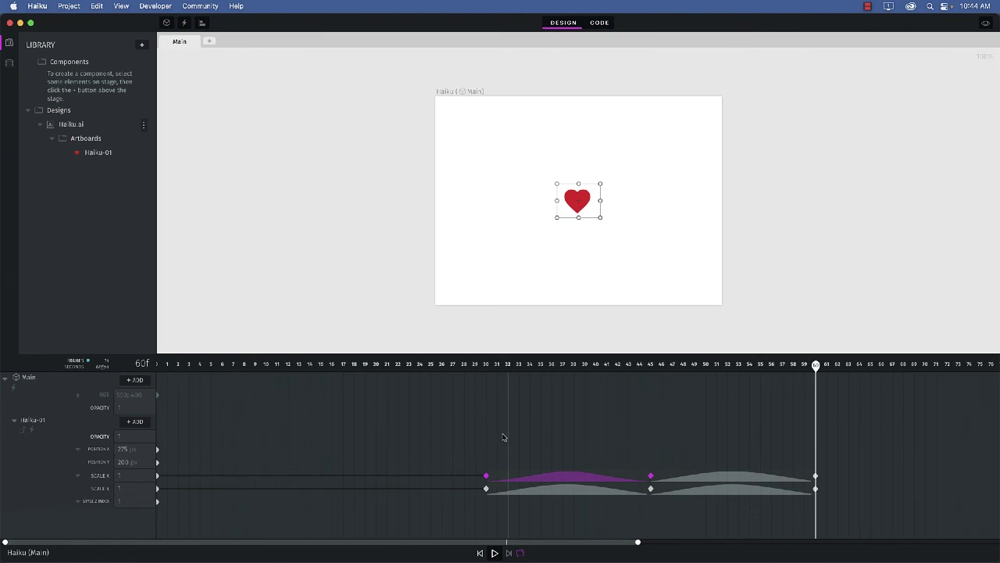
{"action": "left_click", "coordinate": [729, 480]}
{"action": "left_click", "coordinate": [574, 489], "text": "shift"}
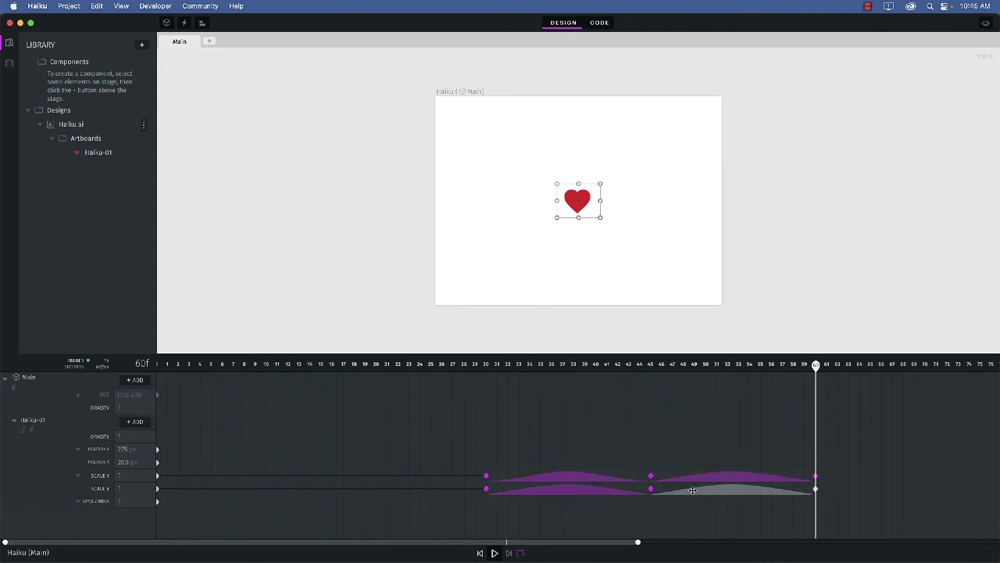
{"action": "left_click", "coordinate": [735, 490], "text": "shift"}
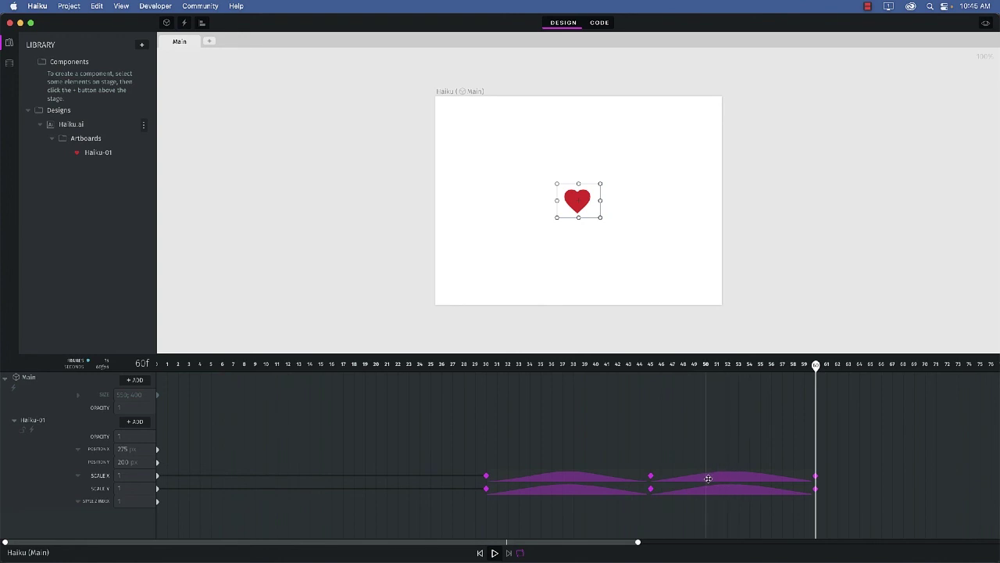
{"action": "right_click", "coordinate": [708, 477]}
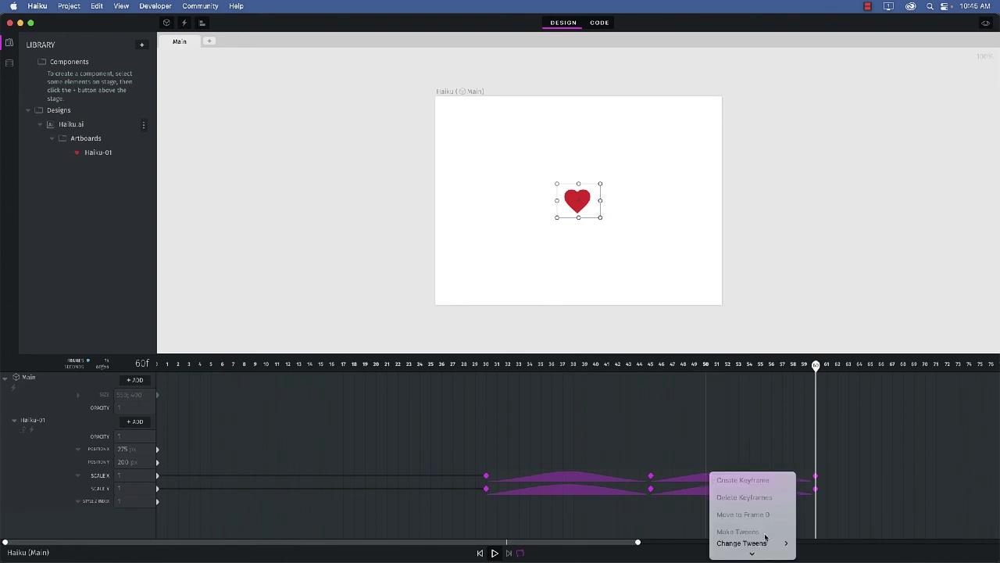
{"action": "mouse_move", "coordinate": [762, 543]}
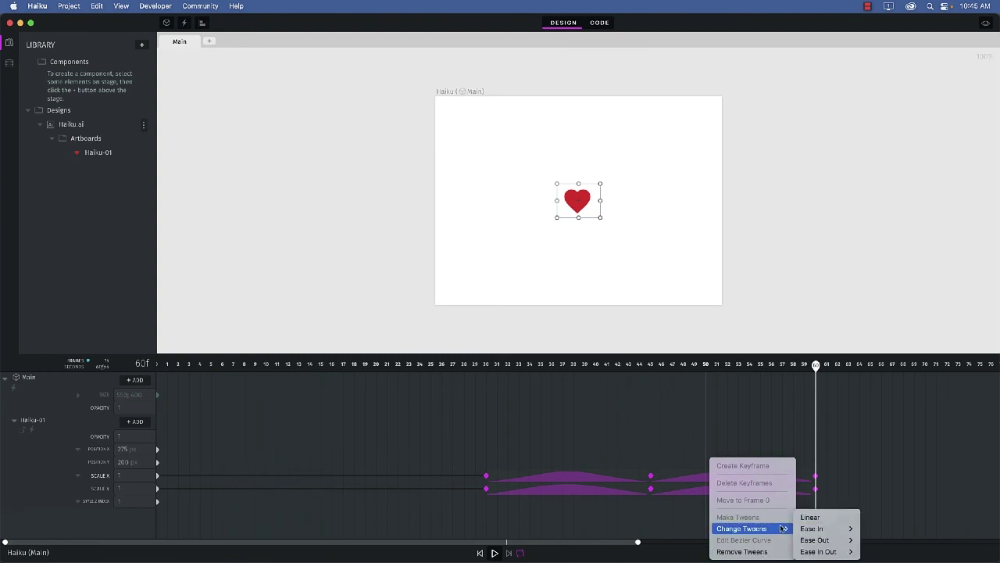
{"action": "mouse_move", "coordinate": [833, 552]}
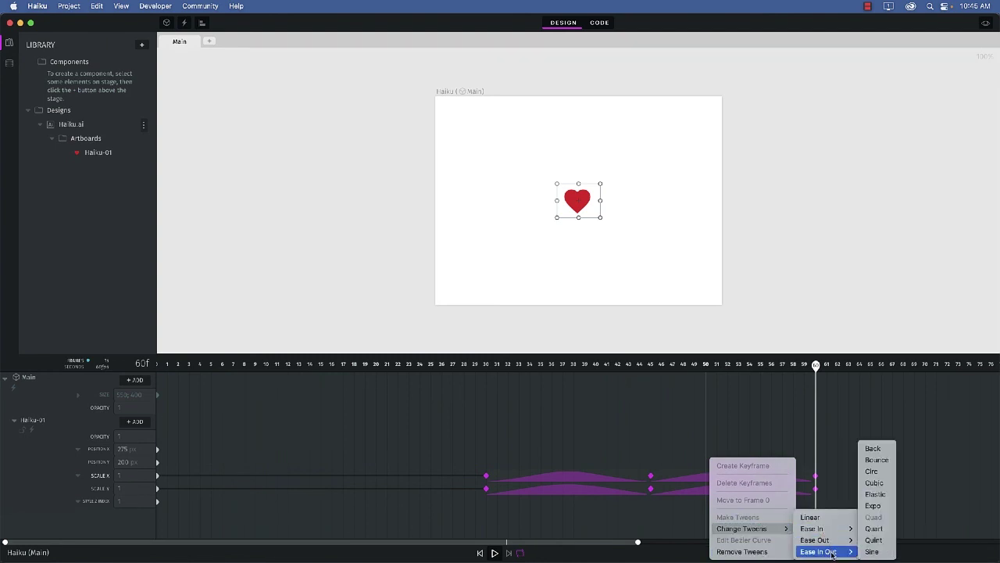
{"action": "left_click", "coordinate": [877, 461]}
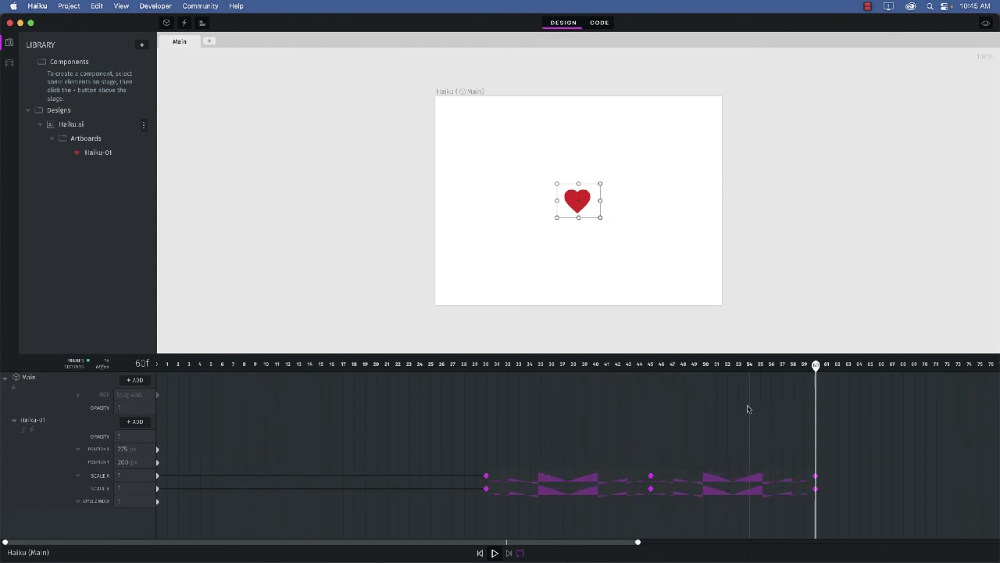
- Rewind to frame 0, play the heartbeat to preview the bounce, then stop it
{"action": "left_click_drag", "start_coordinate": [816, 365], "coordinate": [157, 365]}
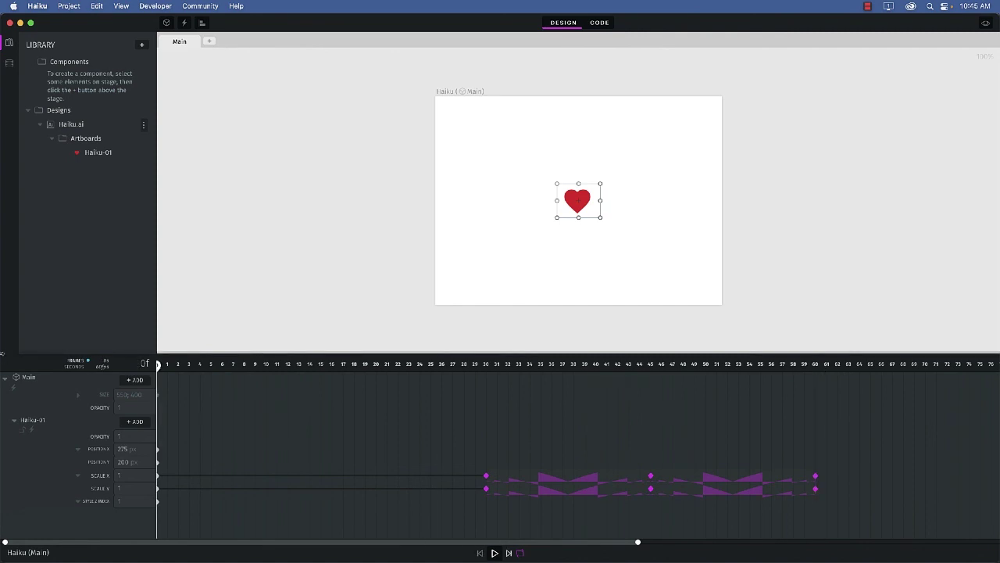
{"action": "left_click", "coordinate": [239, 409]}
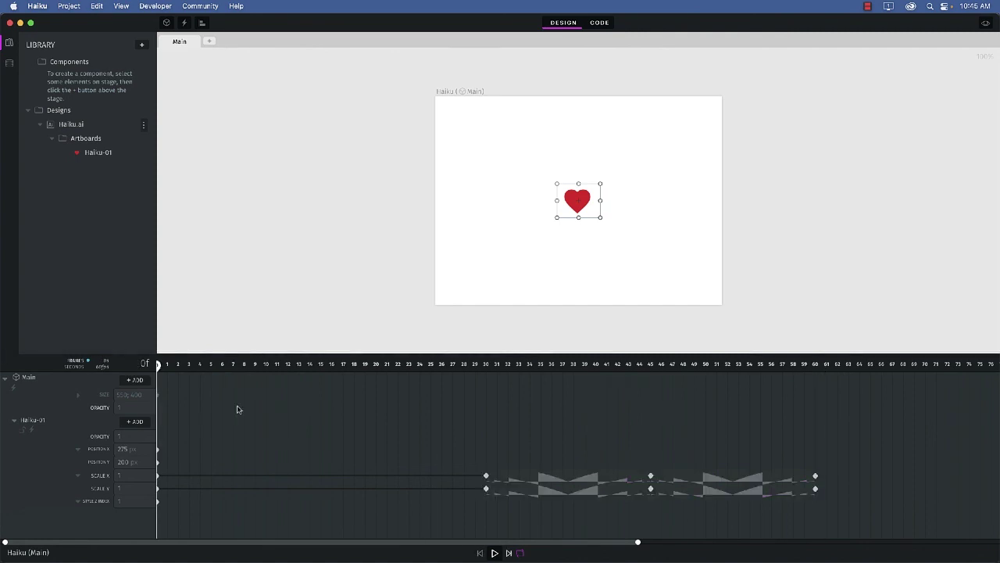
{"action": "key", "text": "space"}
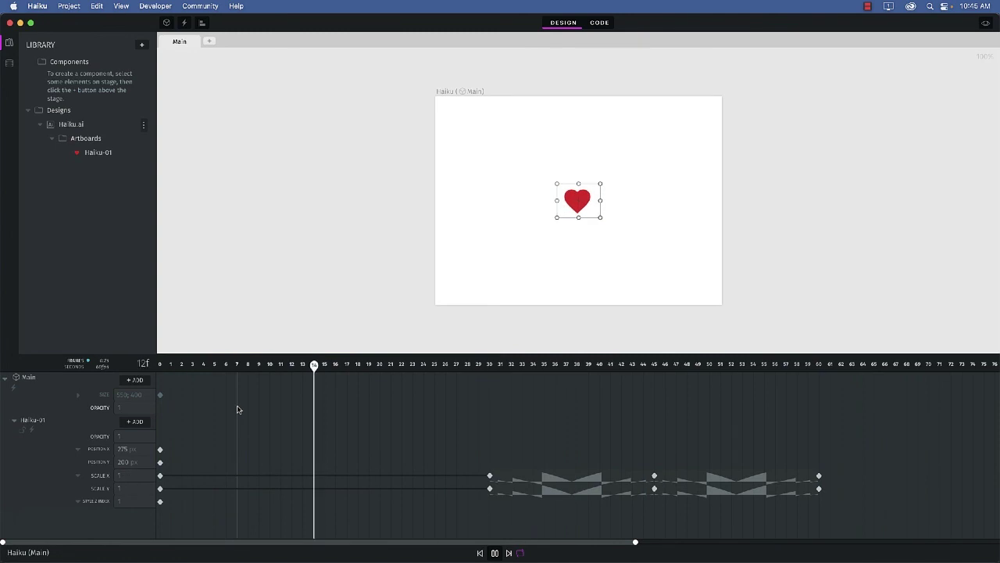
{"action": "key", "text": "space"}
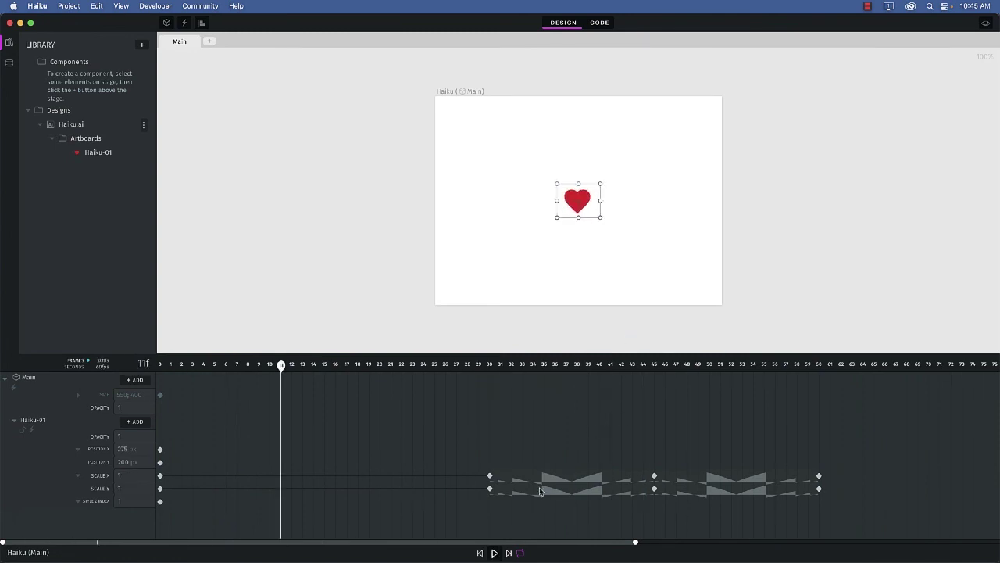
- Move the frame-30 Scale X and Scale Y keyframes to frame 15
{"action": "left_click", "coordinate": [488, 475]}
{"action": "left_click", "coordinate": [491, 489]}
{"action": "left_click_drag", "start_coordinate": [488, 475], "coordinate": [324, 473]}
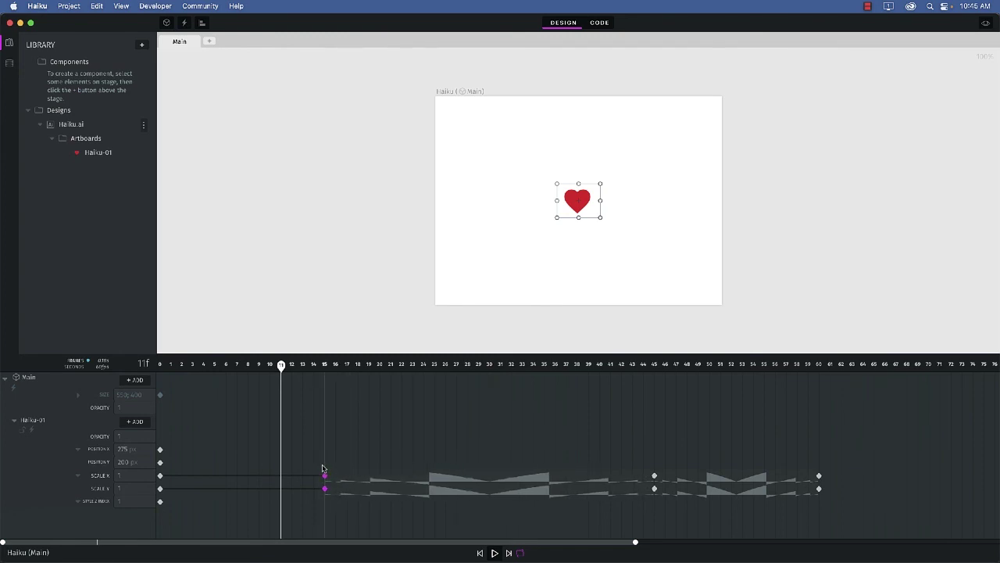
- Rewind to frame 0 and replay the heartbeat to check the new timing
{"action": "left_click_drag", "start_coordinate": [282, 364], "coordinate": [145, 364]}
{"action": "left_click", "coordinate": [186, 381]}
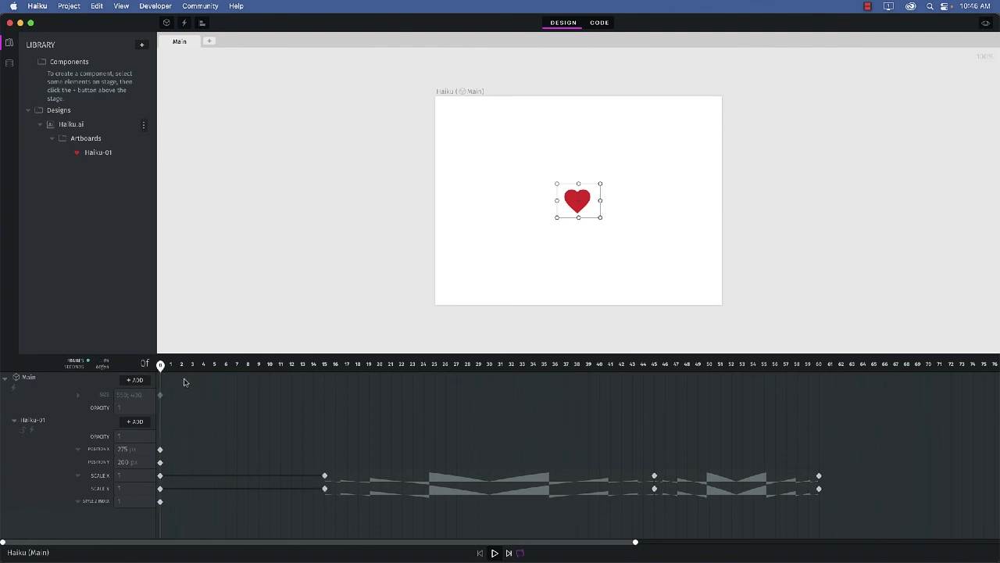
{"action": "key", "text": "space"}
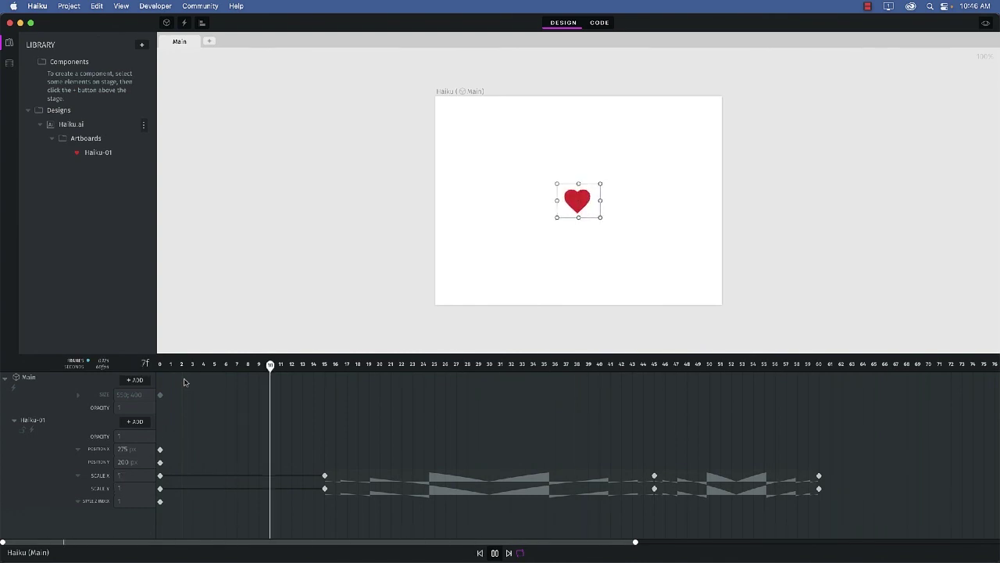
{"action": "key", "text": "space"}
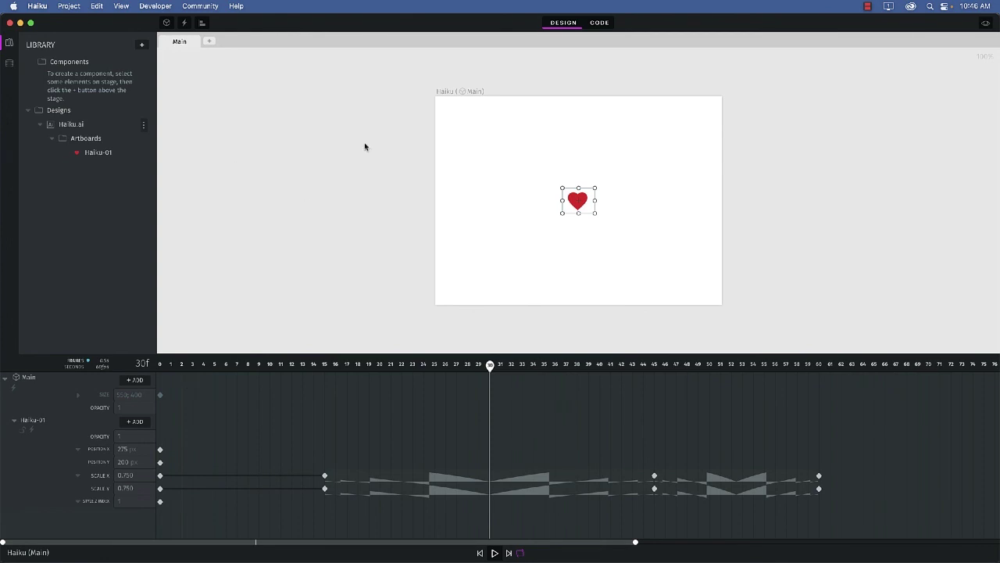
{"action": "left_click", "coordinate": [450, 94]}
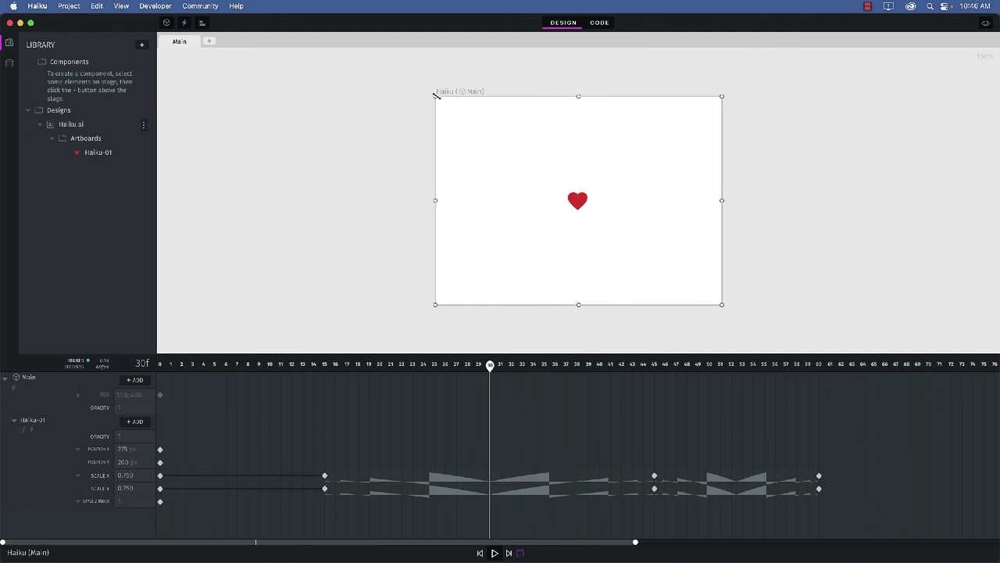
{"action": "left_click_drag", "start_coordinate": [436, 95], "coordinate": [478, 142]}
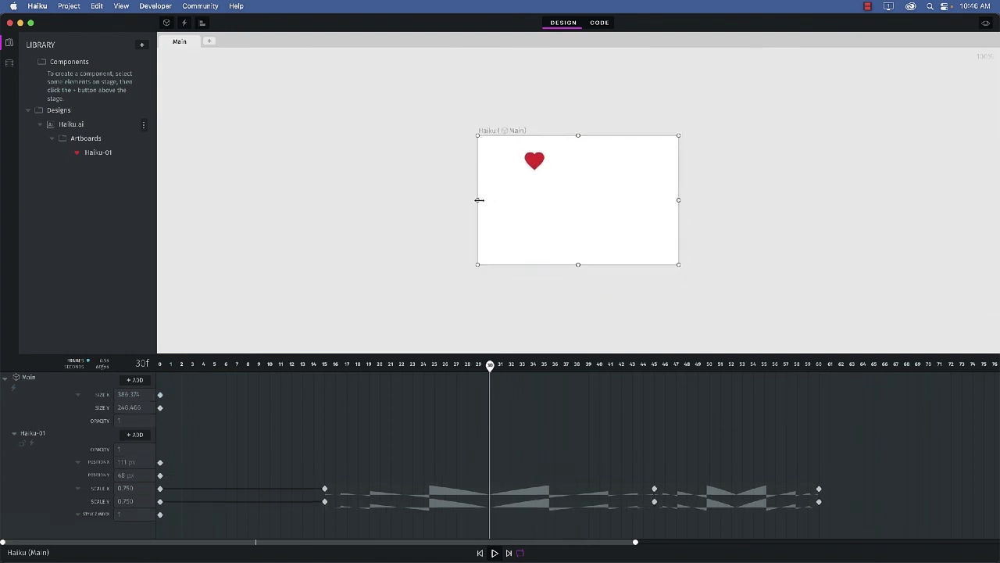
{"action": "left_click_drag", "start_coordinate": [478, 199], "coordinate": [495, 199]}
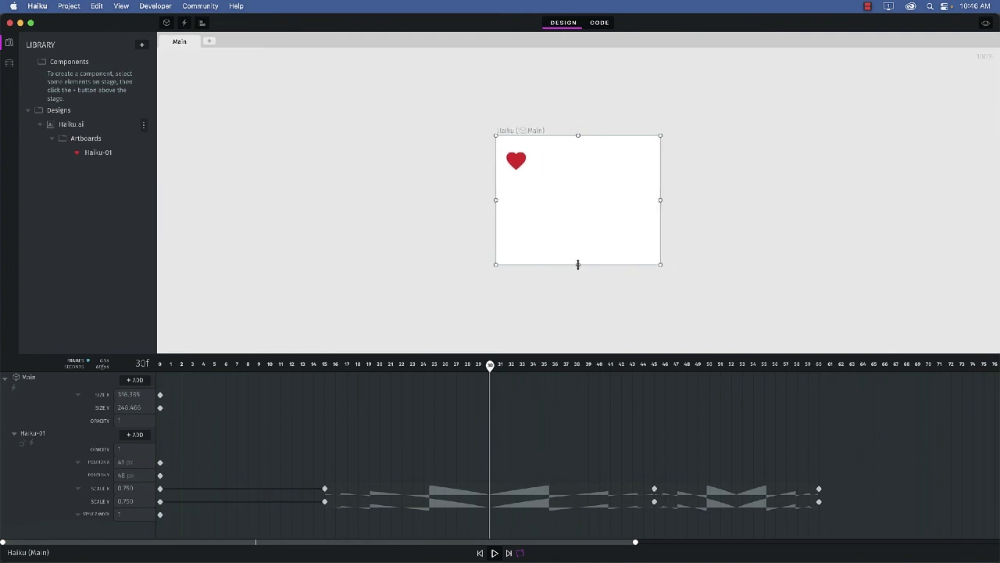
{"action": "left_click_drag", "start_coordinate": [578, 264], "coordinate": [573, 223]}
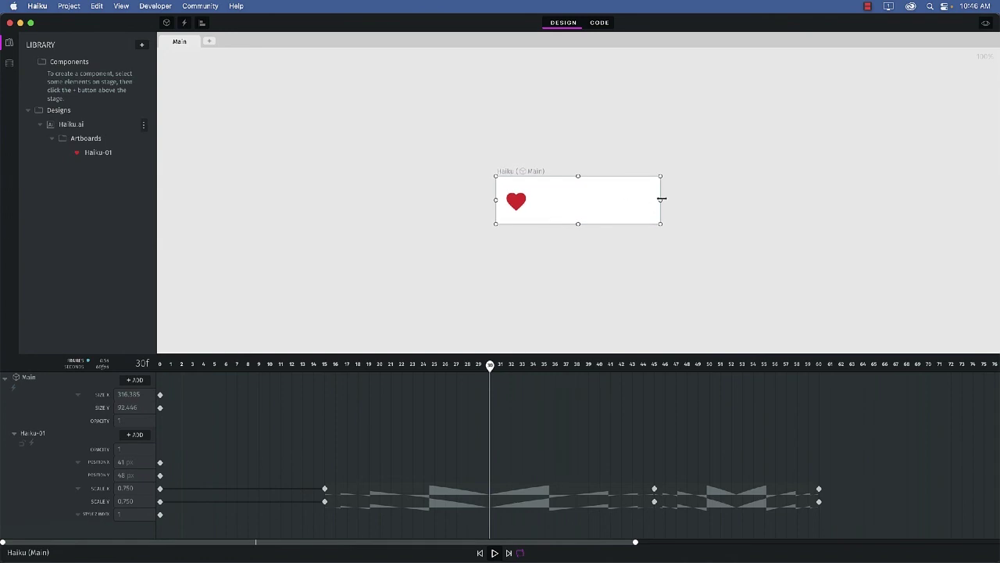
{"action": "left_click_drag", "start_coordinate": [662, 199], "coordinate": [602, 198]}
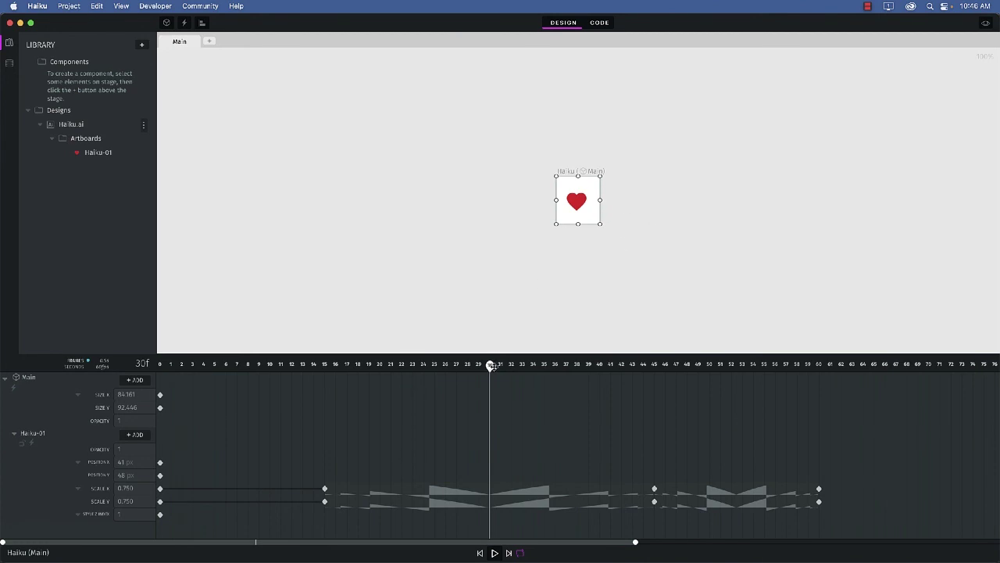
{"action": "left_click_drag", "start_coordinate": [490, 366], "coordinate": [153, 352]}
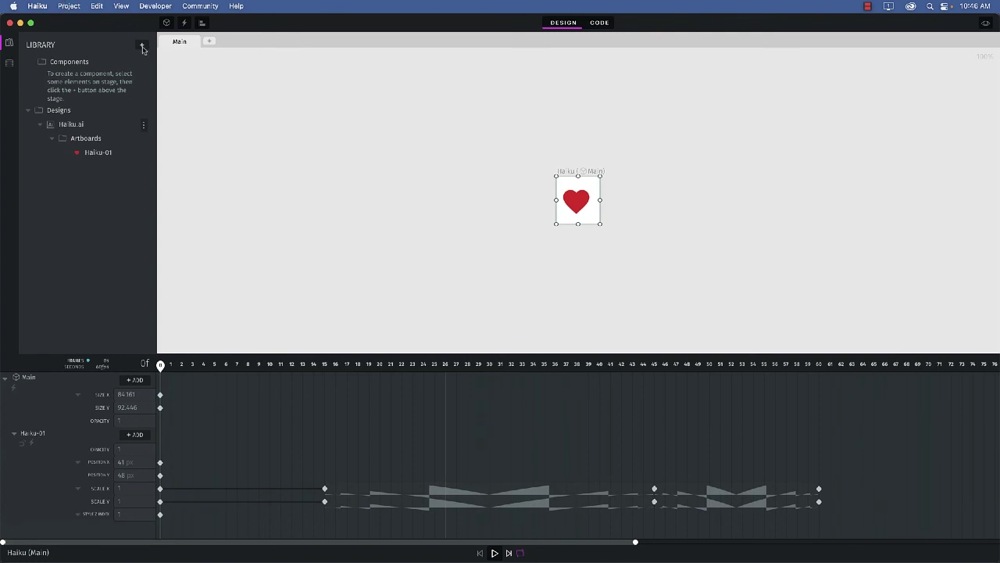
- Export the animation as Lottie, saving it as LikeBeat.json on the Desktop
{"action": "left_click", "coordinate": [69, 6]}
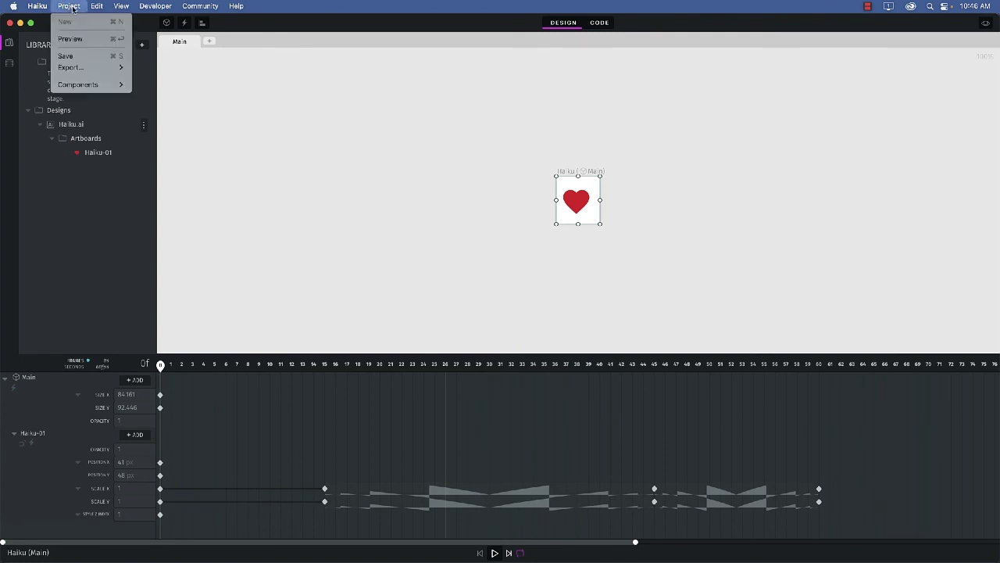
{"action": "mouse_move", "coordinate": [83, 74]}
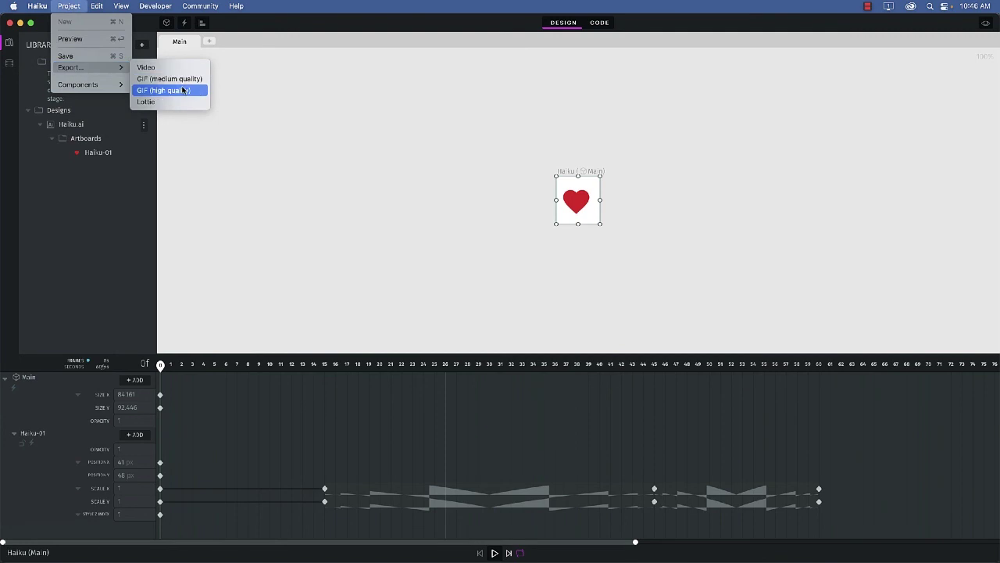
{"action": "left_click", "coordinate": [177, 102]}
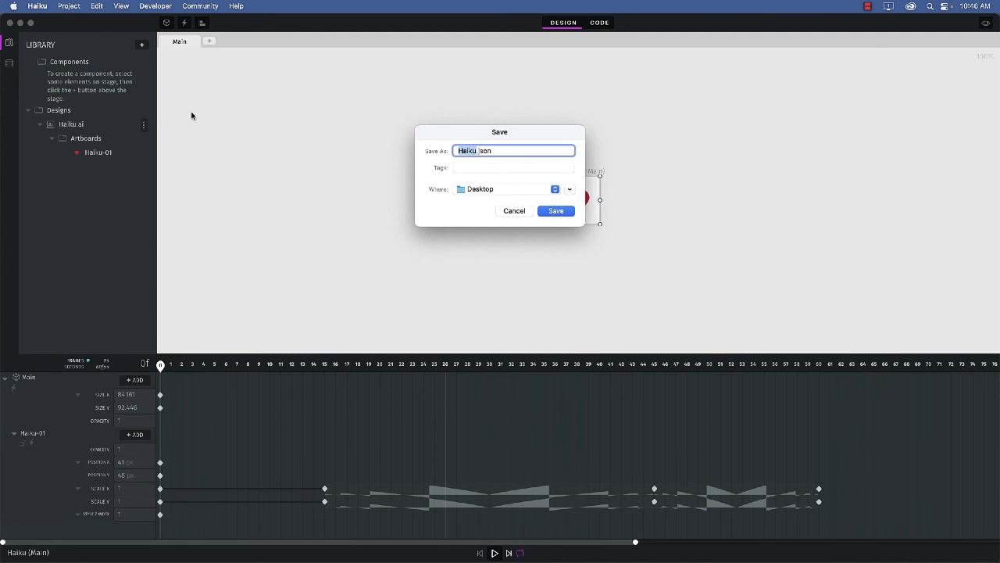
{"action": "type", "text": "LikeBr"}
{"action": "key", "text": "BackSpace"}
{"action": "type", "text": "eat"}
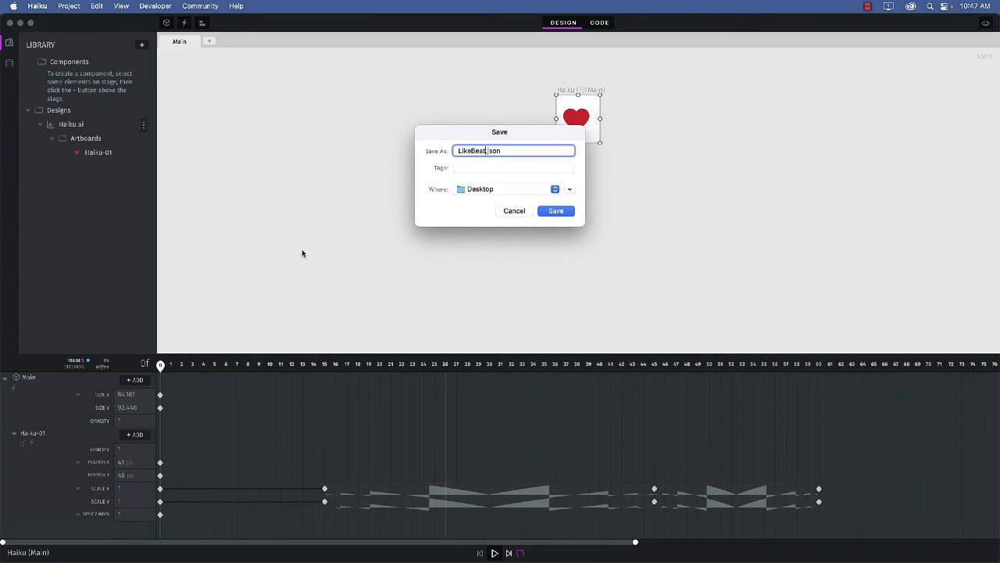
{"action": "left_click", "coordinate": [561, 213]}
{"action": "left_click", "coordinate": [557, 211]}
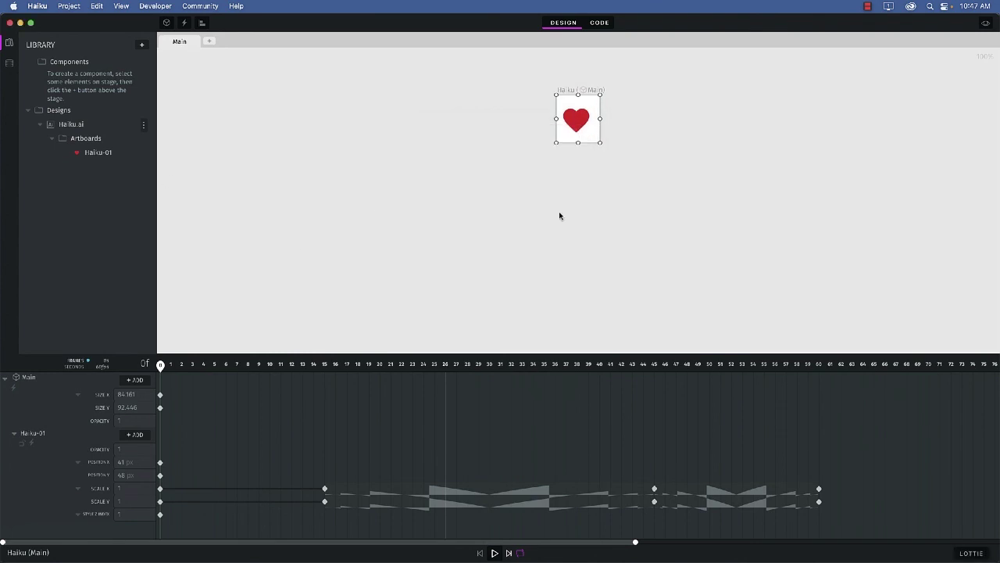
- Minimize Haiku and Illustrator, then browse Haiku > designs > Haiku.ai.contents > artboards in Finder
{"action": "left_click", "coordinate": [20, 24]}
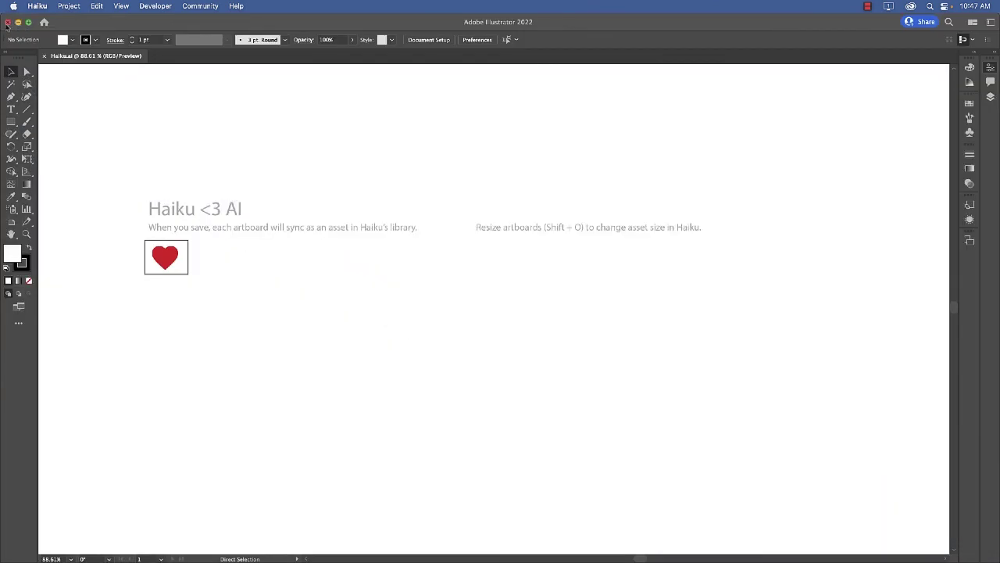
{"action": "left_click", "coordinate": [18, 22]}
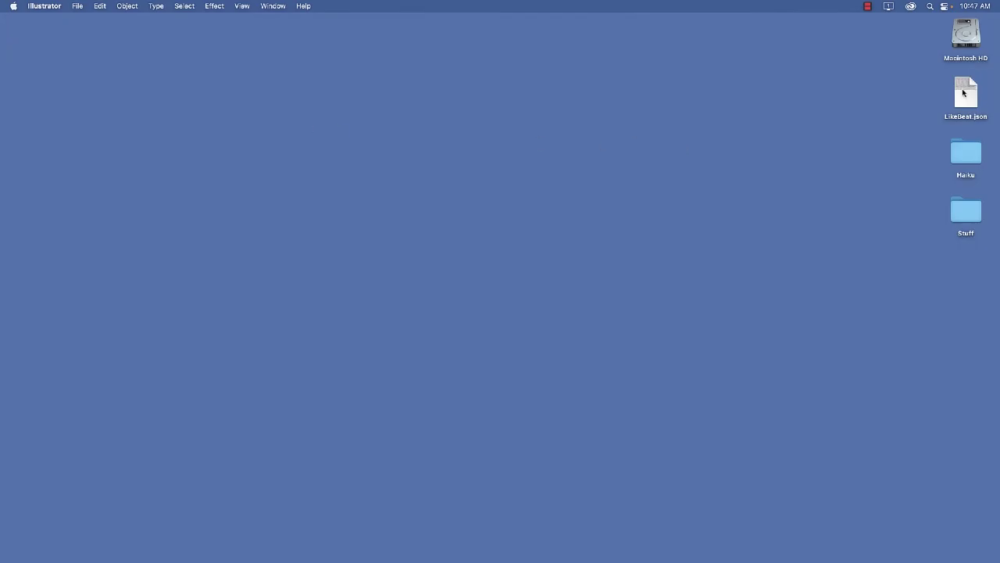
{"action": "double_click", "coordinate": [966, 156]}
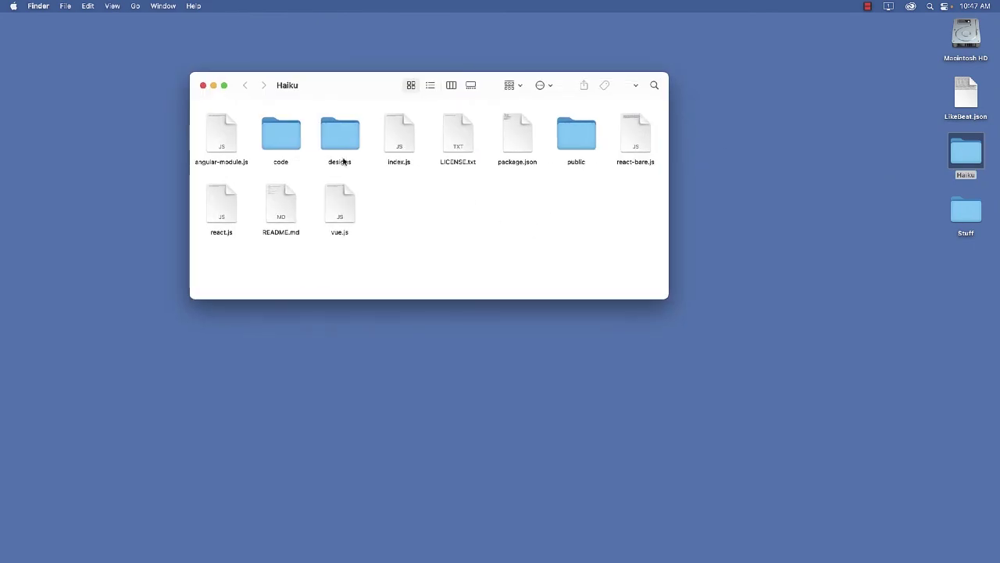
{"action": "double_click", "coordinate": [338, 141]}
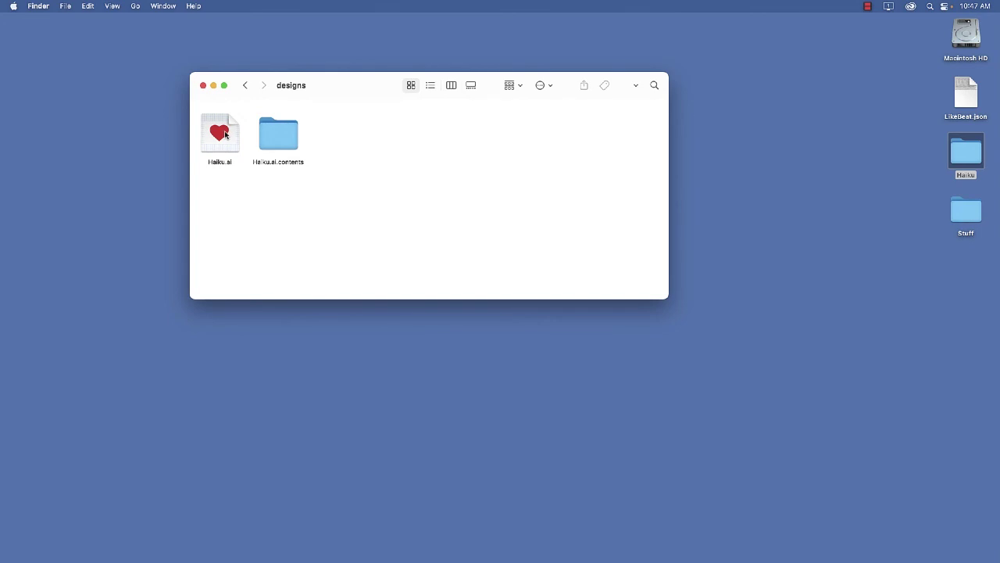
{"action": "double_click", "coordinate": [277, 137]}
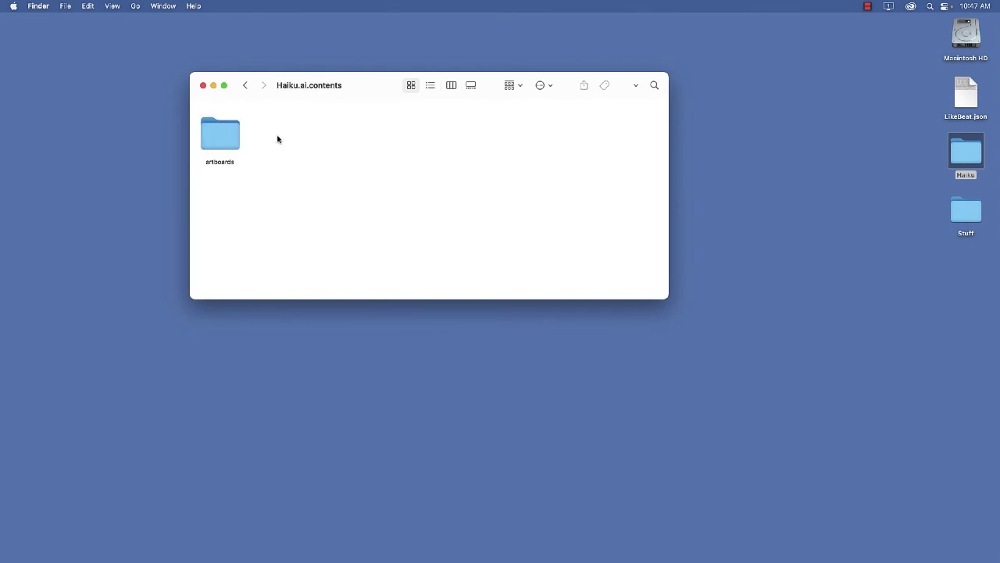
{"action": "double_click", "coordinate": [211, 135]}
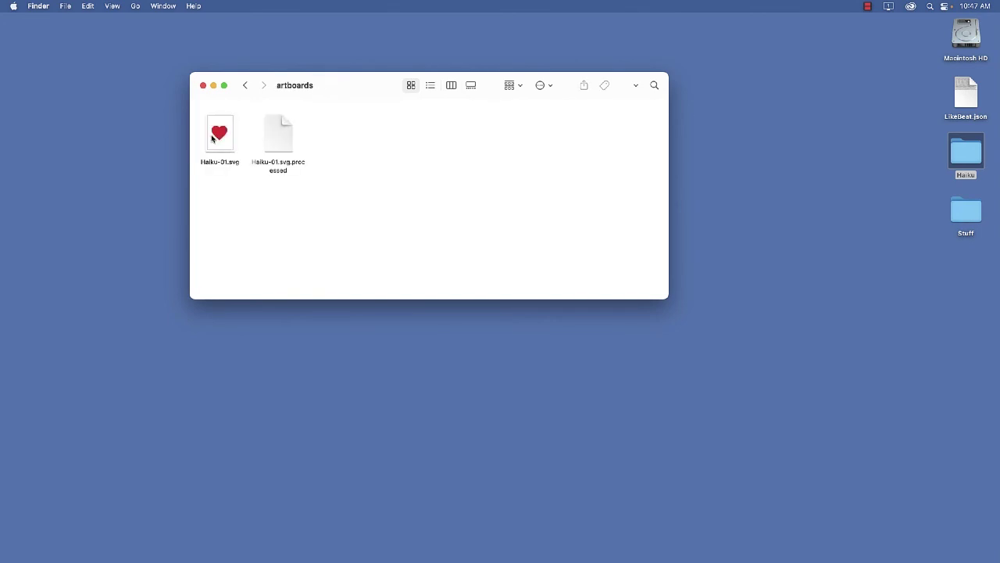
- Go back to the designs folder and close the Finder window
{"action": "left_click", "coordinate": [243, 93]}
{"action": "left_click", "coordinate": [242, 92]}
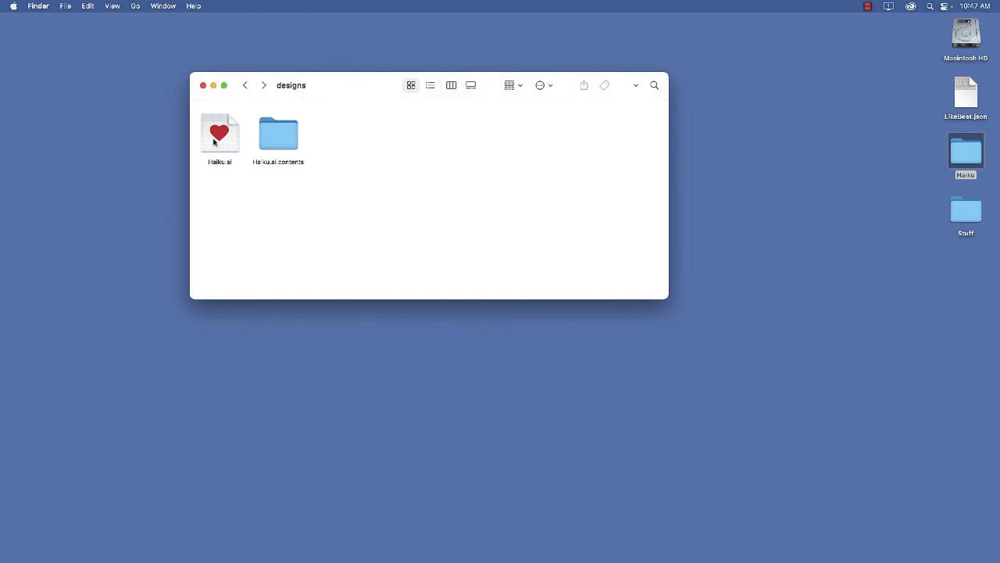
{"action": "left_click", "coordinate": [282, 142]}
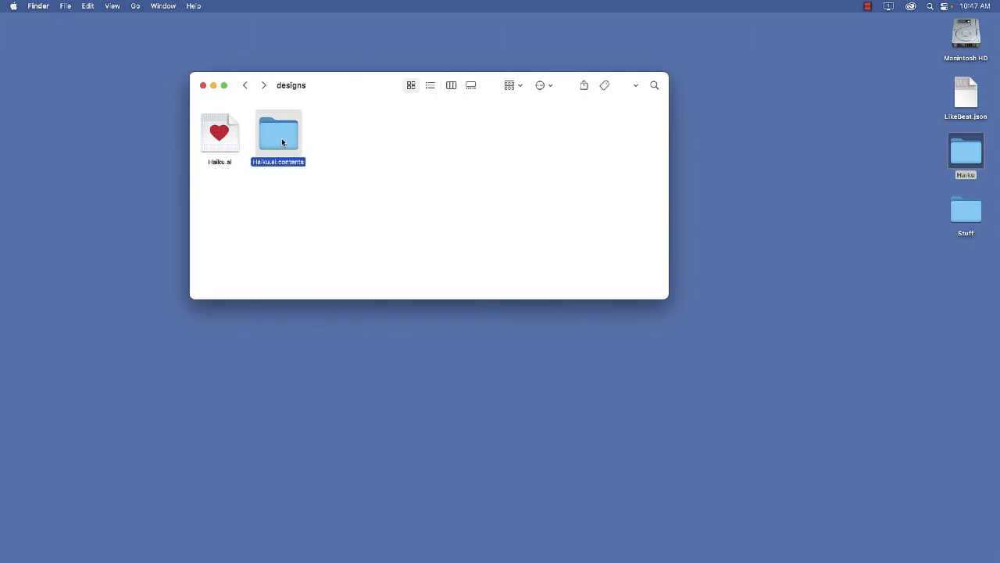
{"action": "left_click", "coordinate": [203, 86]}
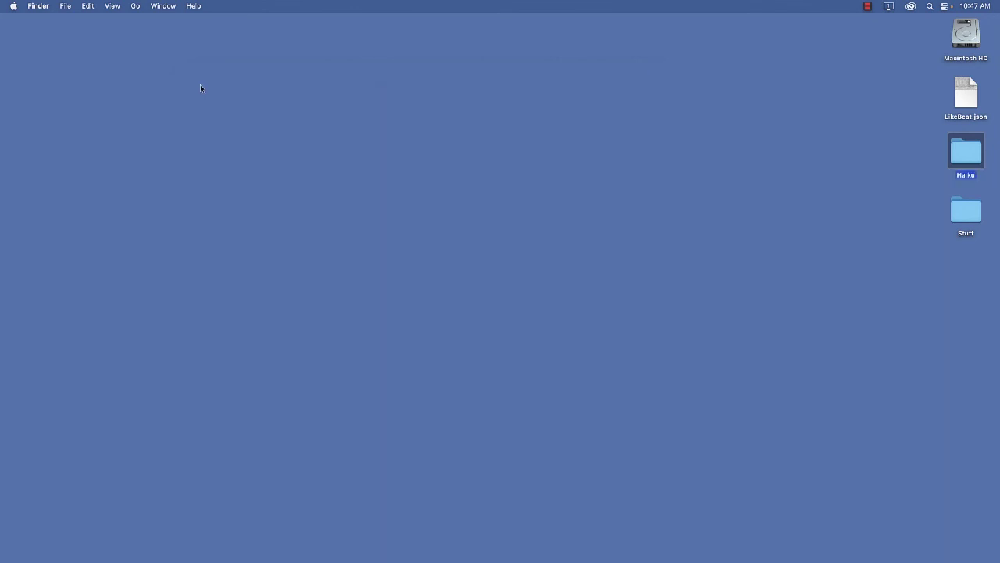
- Switch to Adobe XD and restore the rocket document from the Dock
{"action": "key", "text": "super+Tab"}
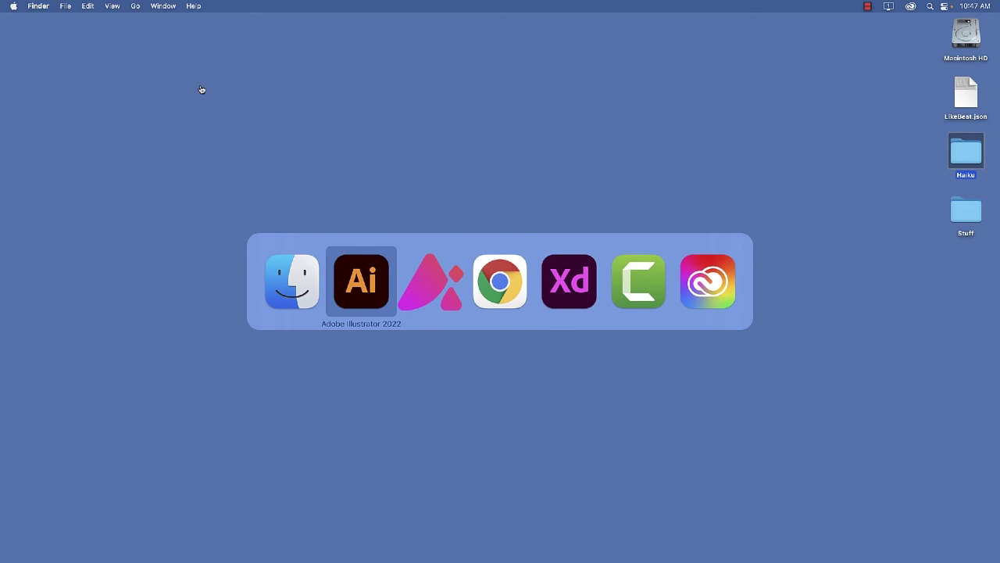
{"action": "key", "text": "super+Tab"}
{"action": "key", "text": "super+Tab"}
{"action": "key", "text": "super+Tab"}
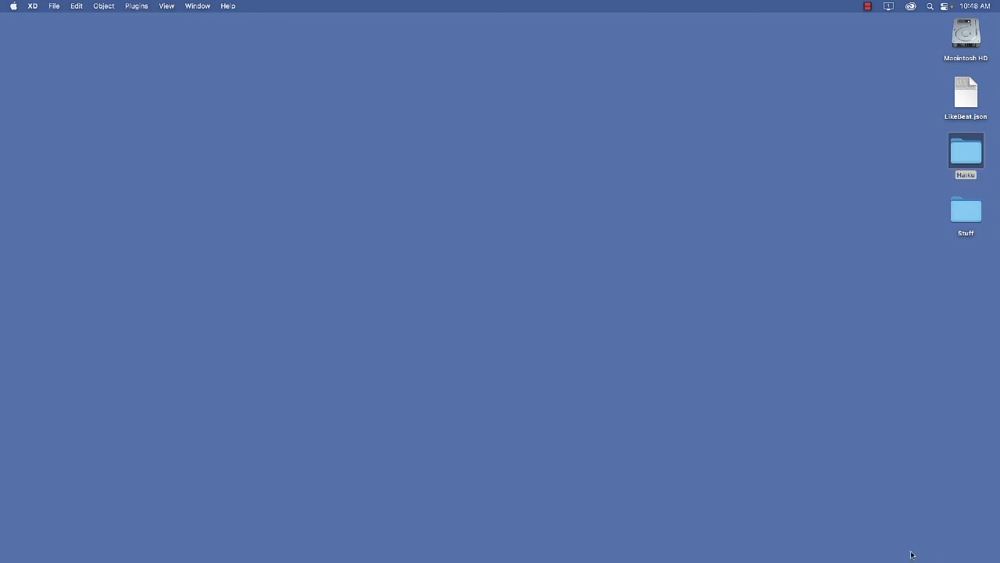
{"action": "mouse_move", "coordinate": [937, 555]}
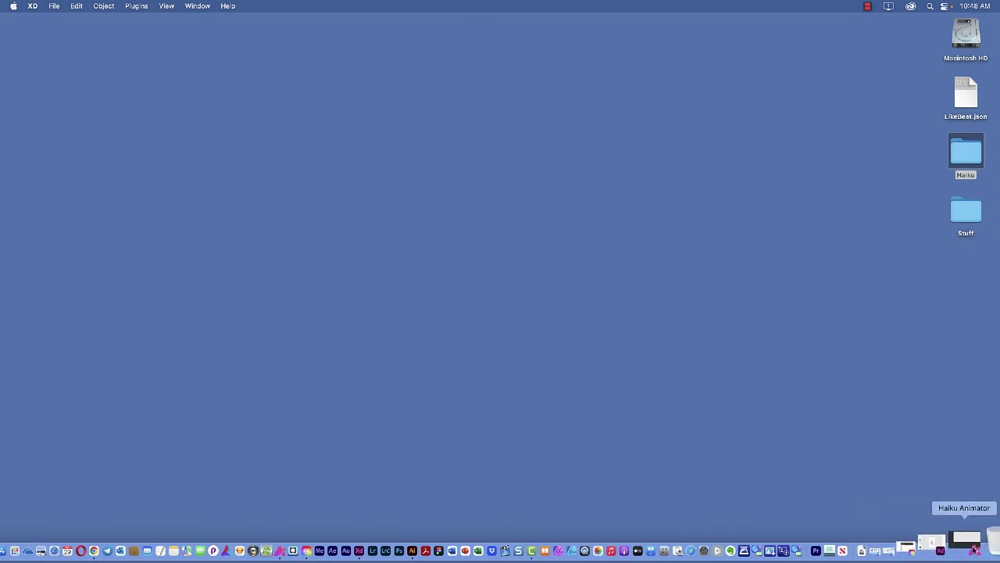
{"action": "left_click", "coordinate": [960, 548]}
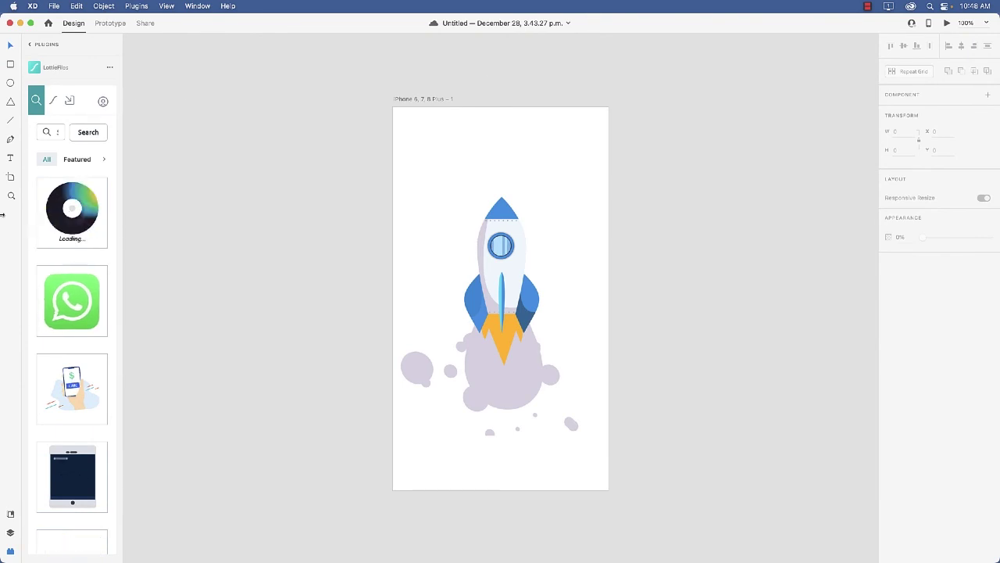
- Add an iPhone 12, 12 Pro artboard, show Layers, and slide the window left to reveal LikeBeat.json
{"action": "left_click", "coordinate": [11, 179]}
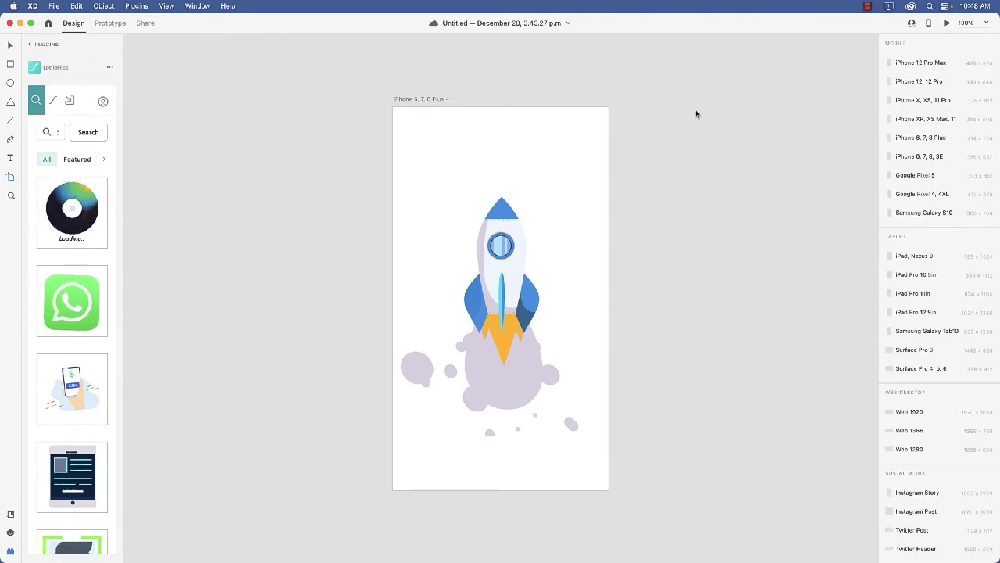
{"action": "left_click", "coordinate": [666, 110]}
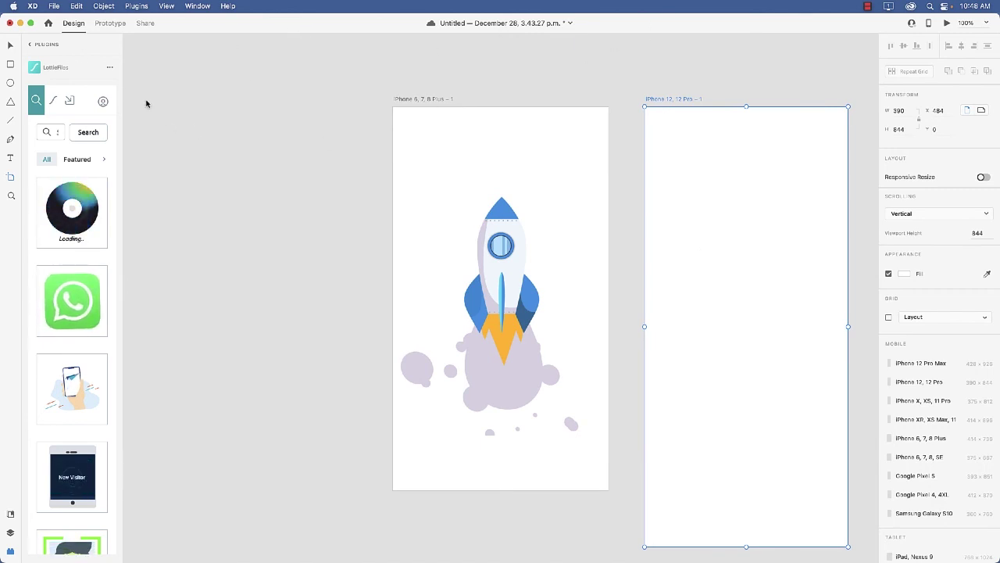
{"action": "left_click", "coordinate": [10, 532]}
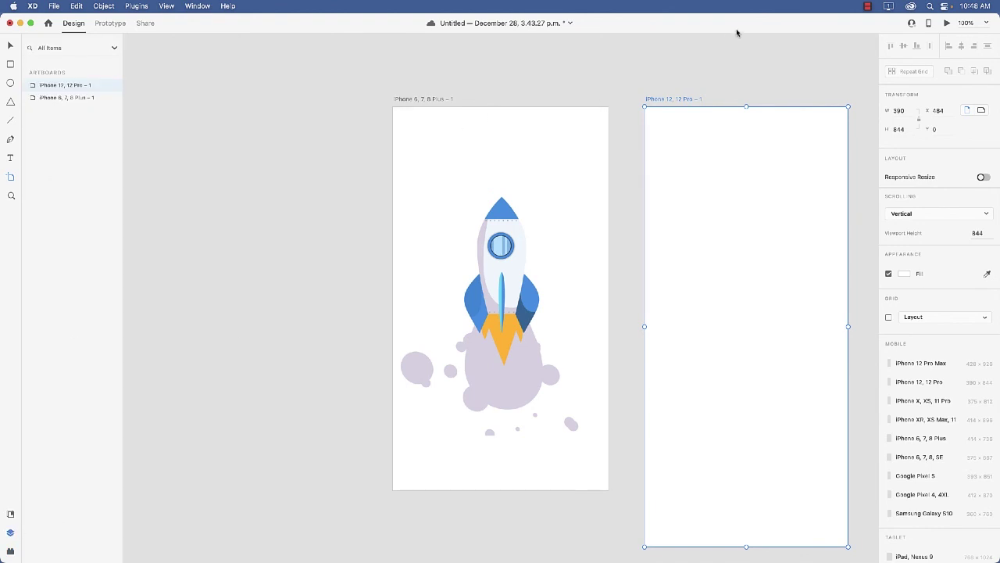
{"action": "left_click_drag", "start_coordinate": [739, 28], "coordinate": [680, 27]}
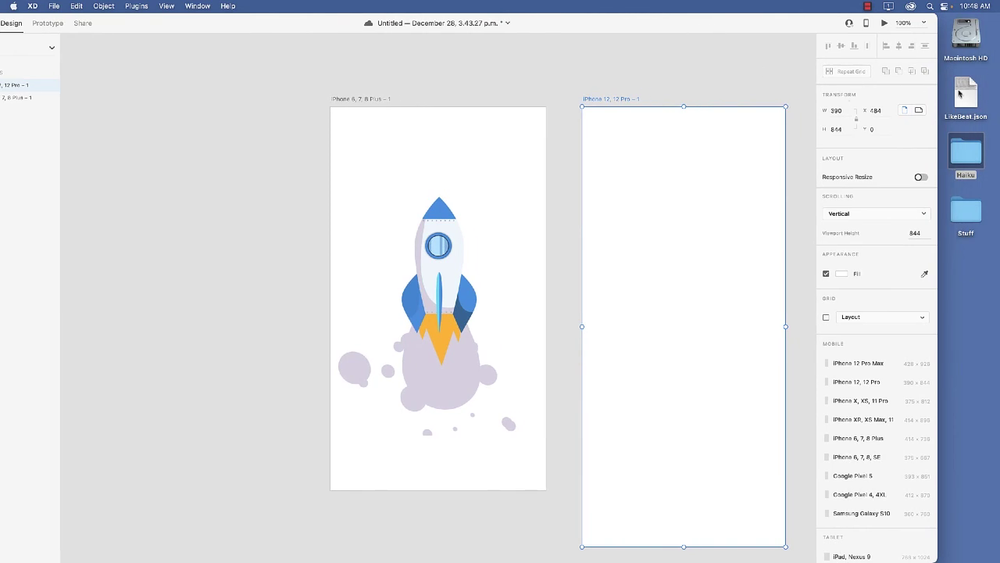
- Drop LikeBeat.json from the desktop onto the iPhone 12 artboard
{"action": "left_click", "coordinate": [966, 92]}
{"action": "left_click_drag", "start_coordinate": [966, 91], "coordinate": [677, 232]}
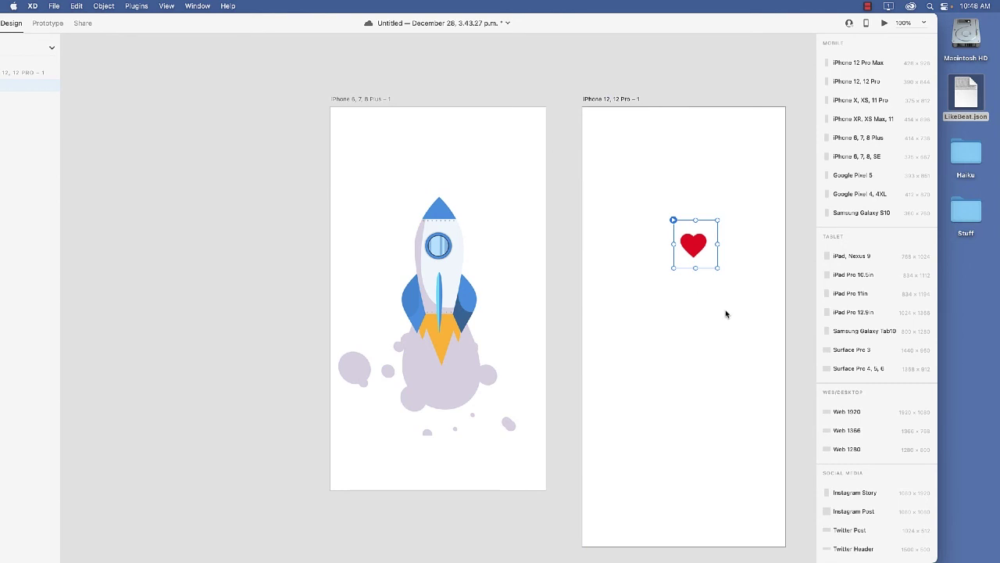
{"action": "left_click_drag", "start_coordinate": [236, 28], "coordinate": [297, 24]}
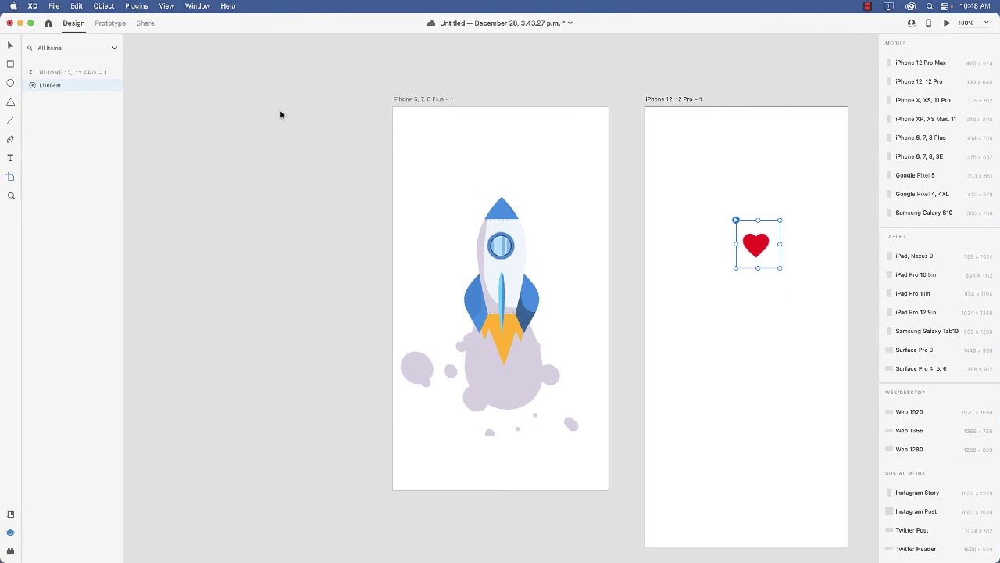
- Set the heart's Interactive Media playback to Play automatically
{"action": "left_click", "coordinate": [10, 45]}
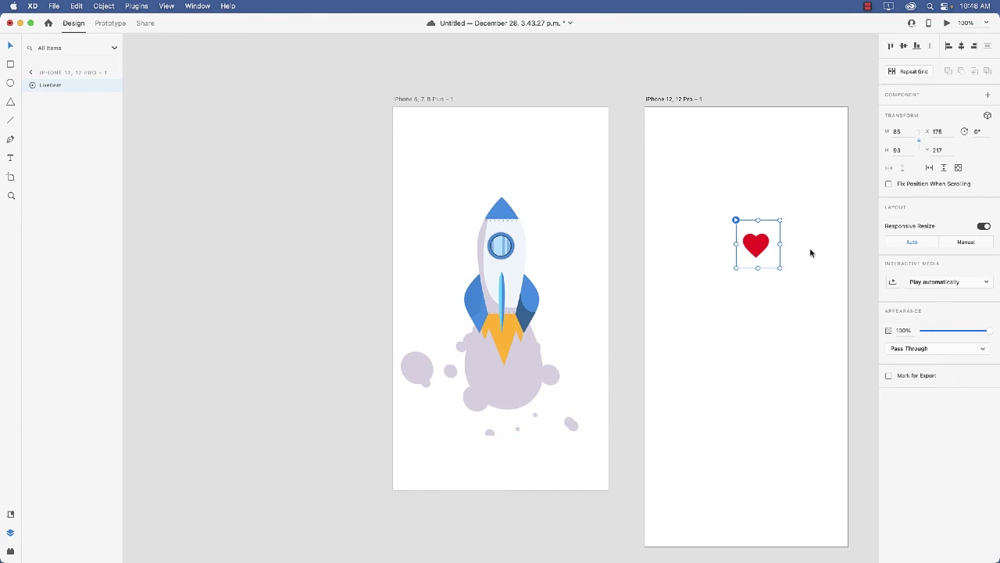
{"action": "left_click", "coordinate": [944, 286]}
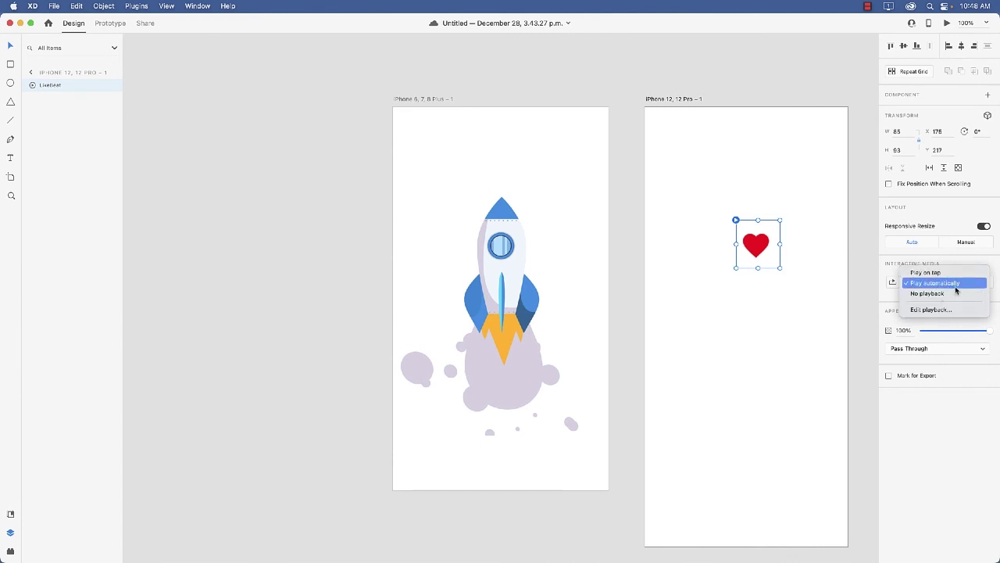
{"action": "left_click", "coordinate": [955, 285]}
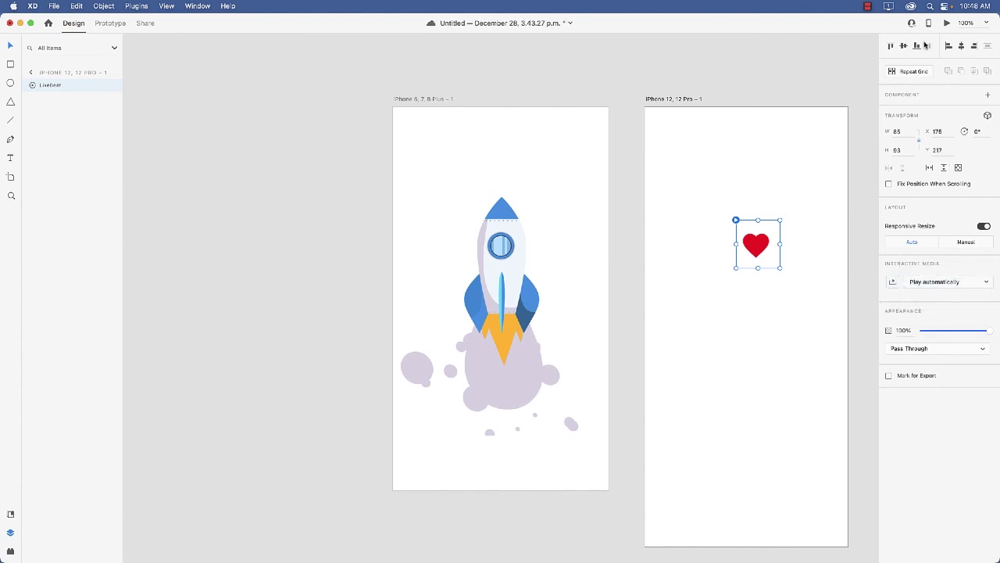
- Select the iPhone 12, 12 Pro – 1 artboard and run Desktop Preview to watch the heart beat
{"action": "left_click", "coordinate": [676, 100]}
{"action": "left_click", "coordinate": [947, 23]}
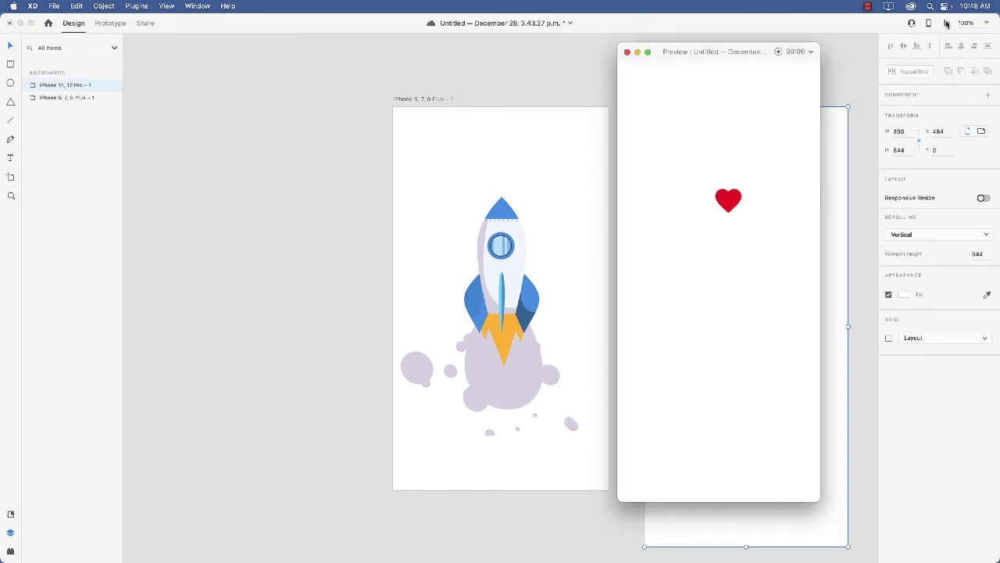